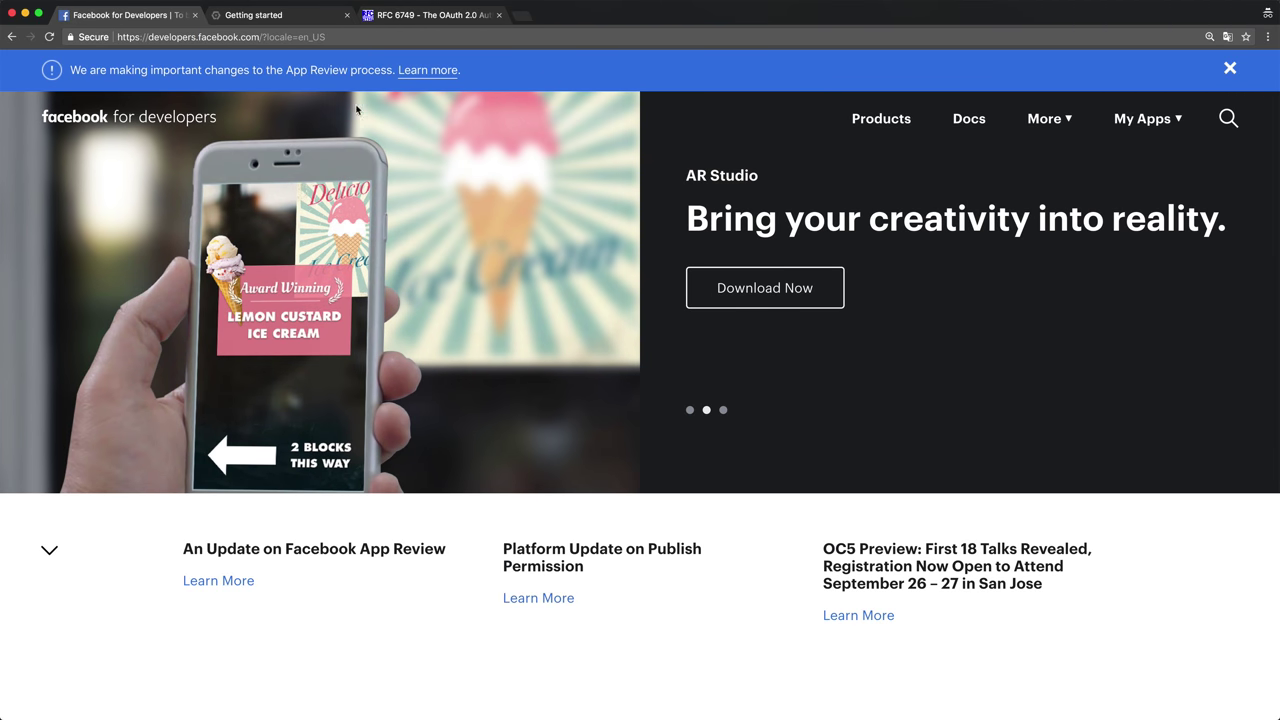
Create a new Facebook app ID with the display name "opentutorials"
click(259, 37)
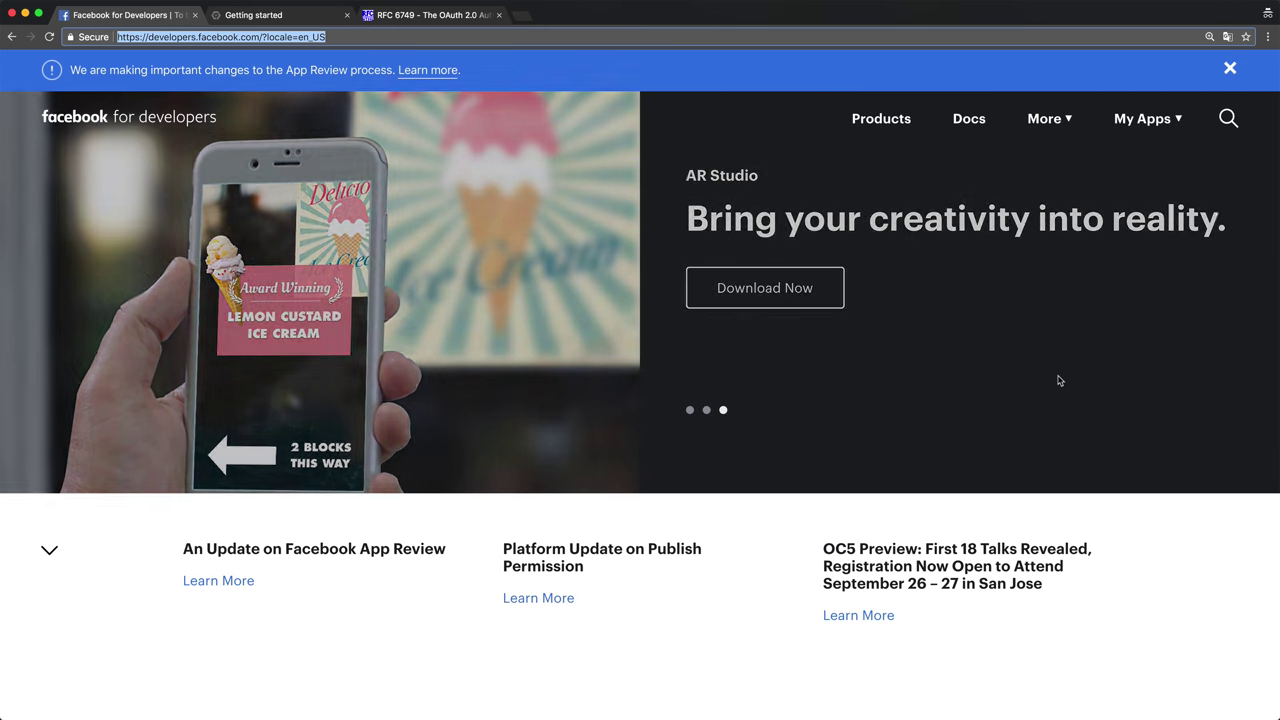
click(1058, 378)
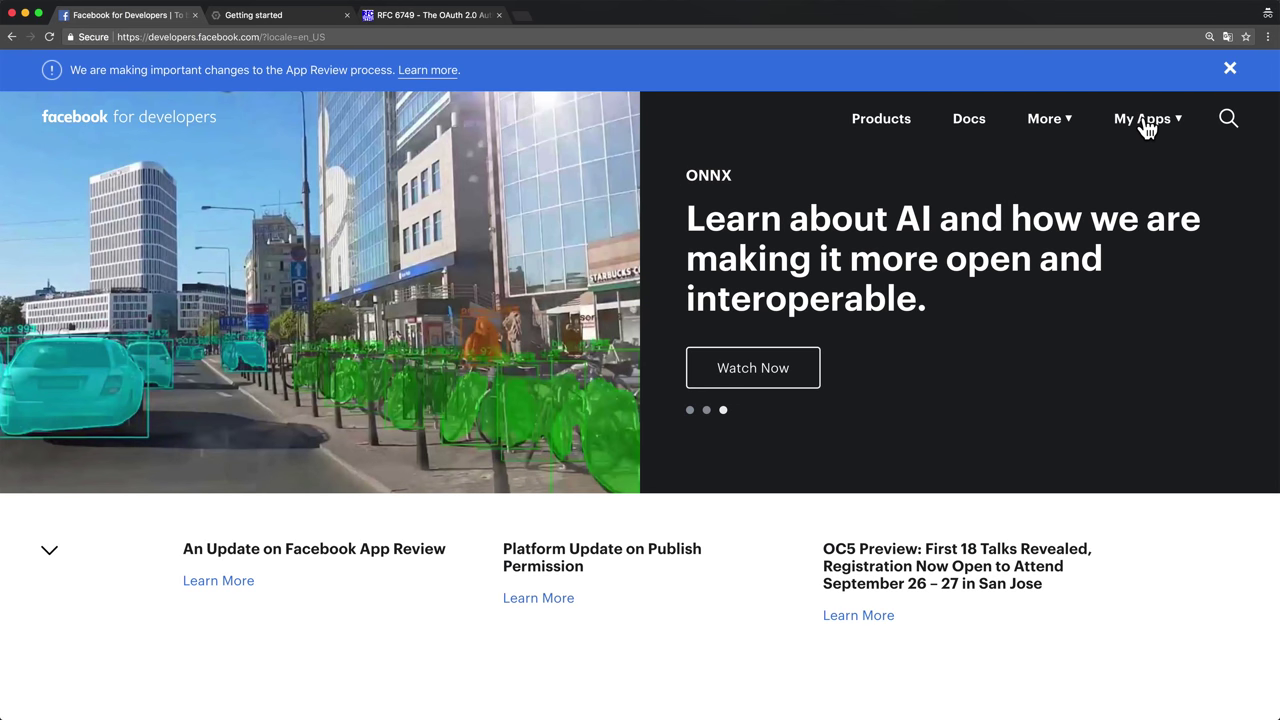
click(1146, 124)
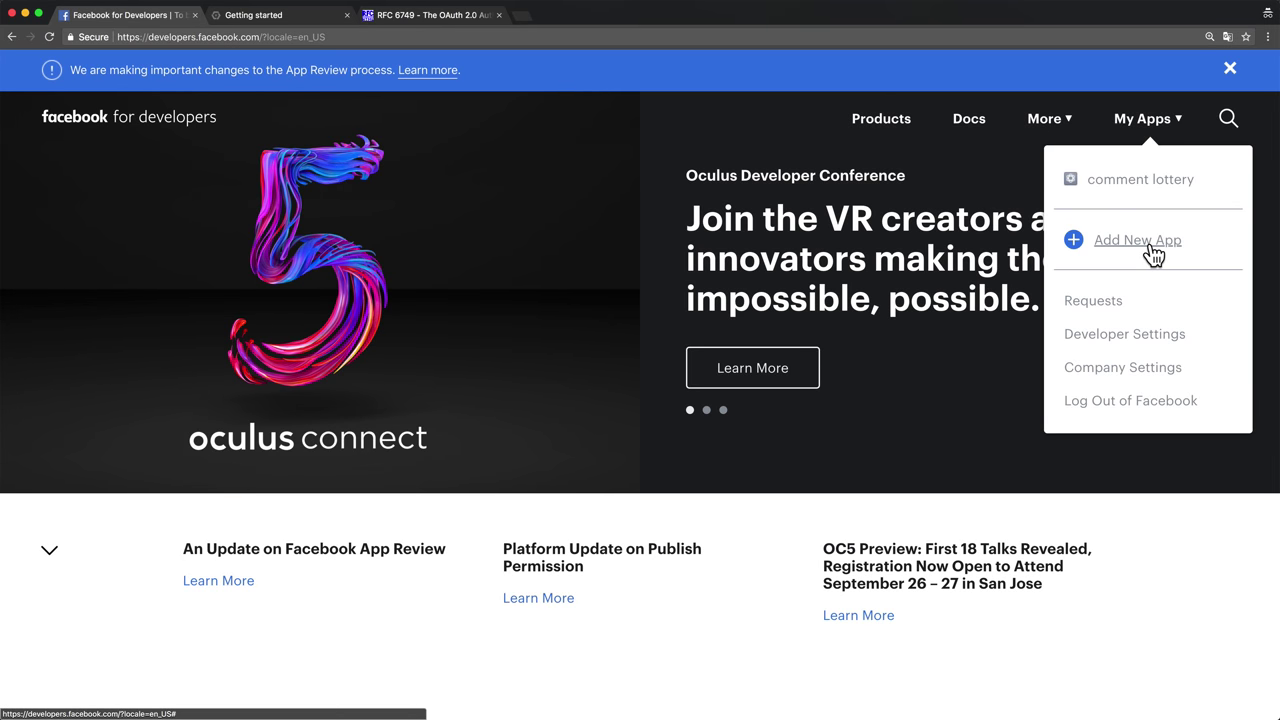
click(1153, 256)
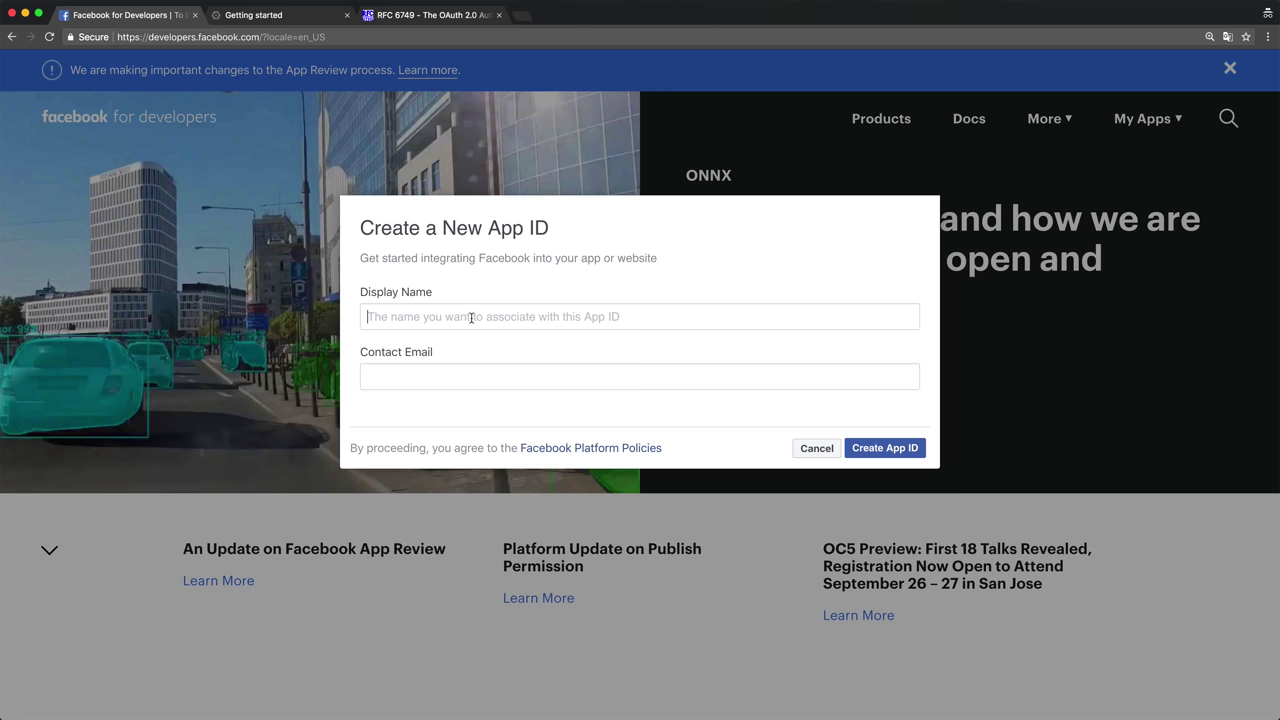
click(471, 317)
text(op)
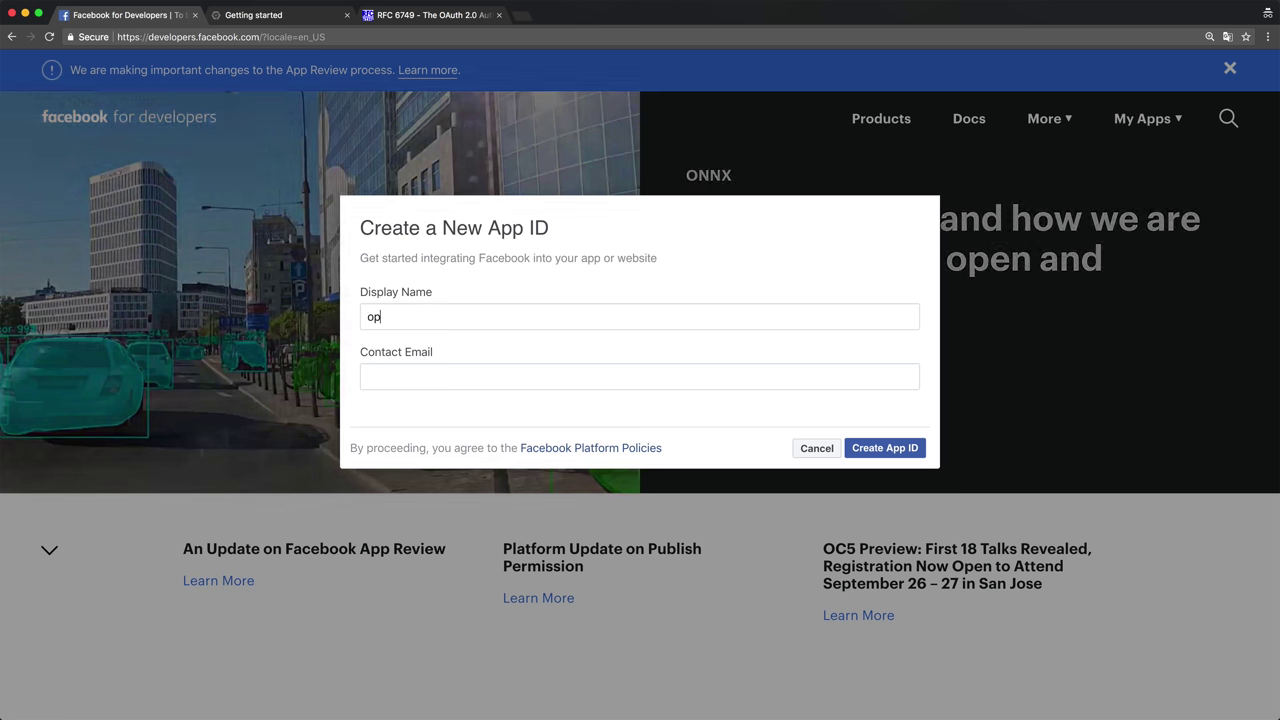
key(BackSpace)
key(BackSpace)
text(opentutorials)
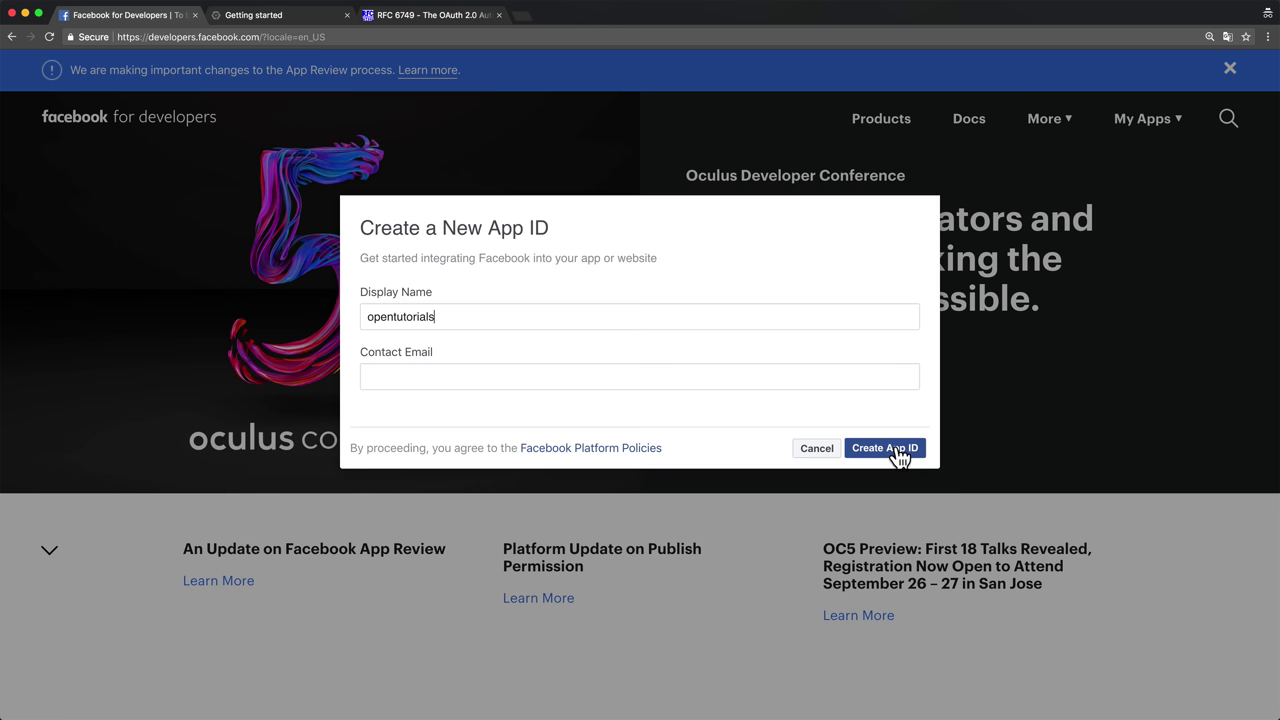
click(900, 452)
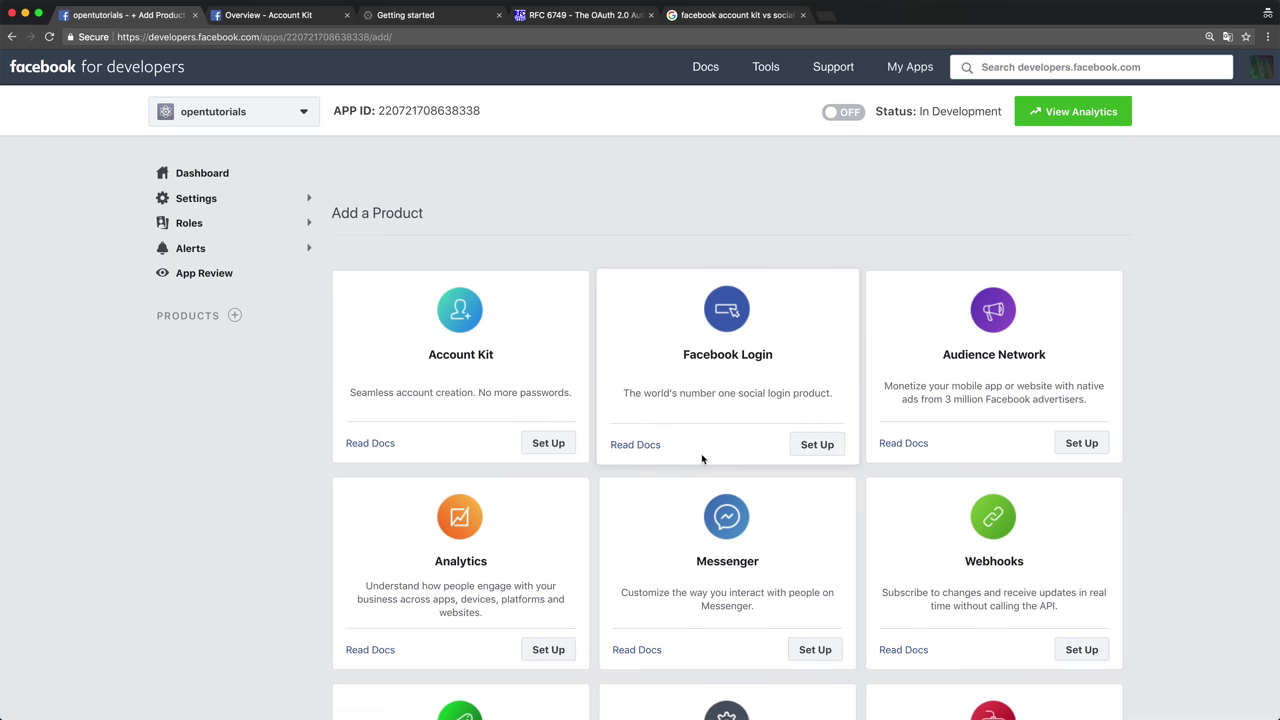
Set up Facebook Login for the Web platform with the site URL opentutorials.org
click(810, 450)
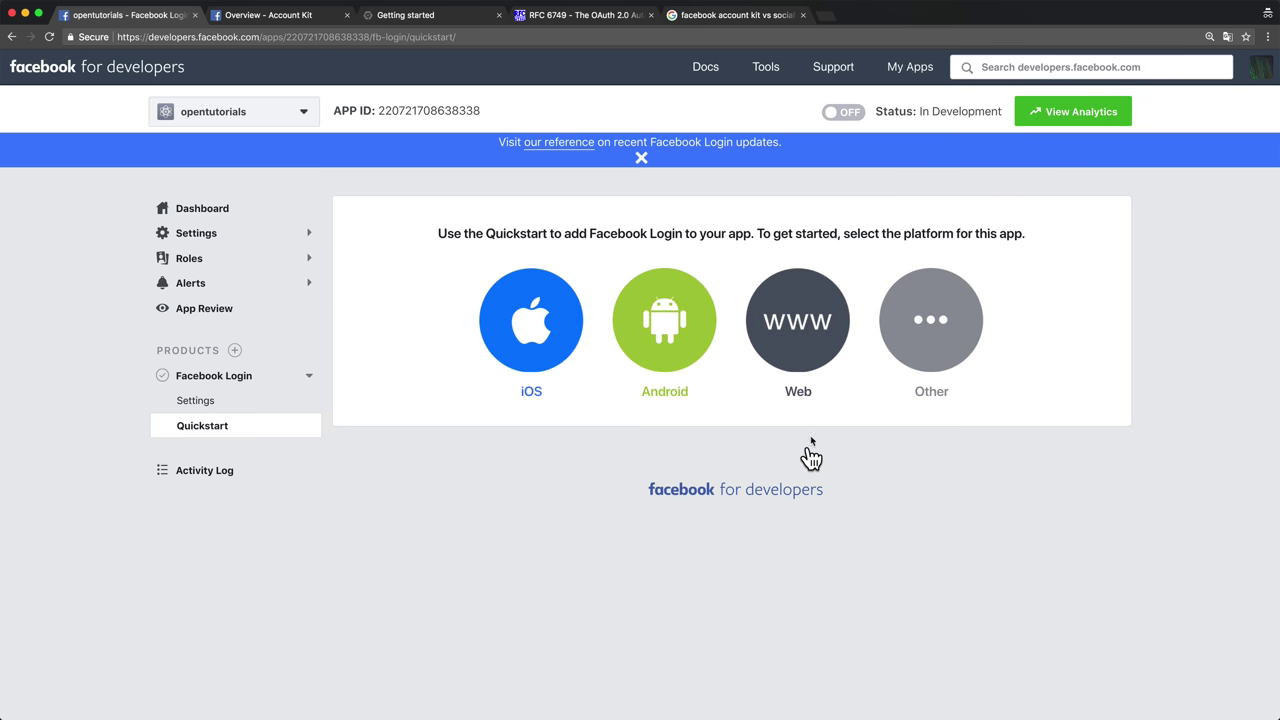
click(816, 360)
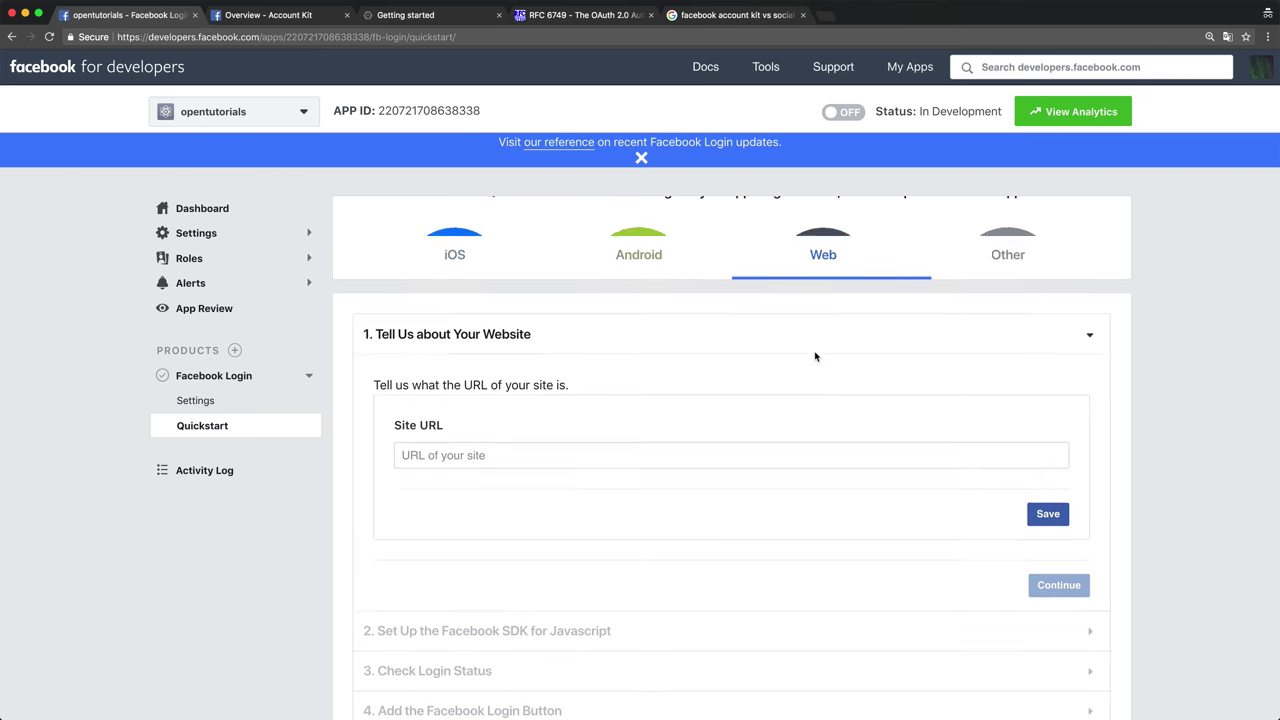
click(611, 415)
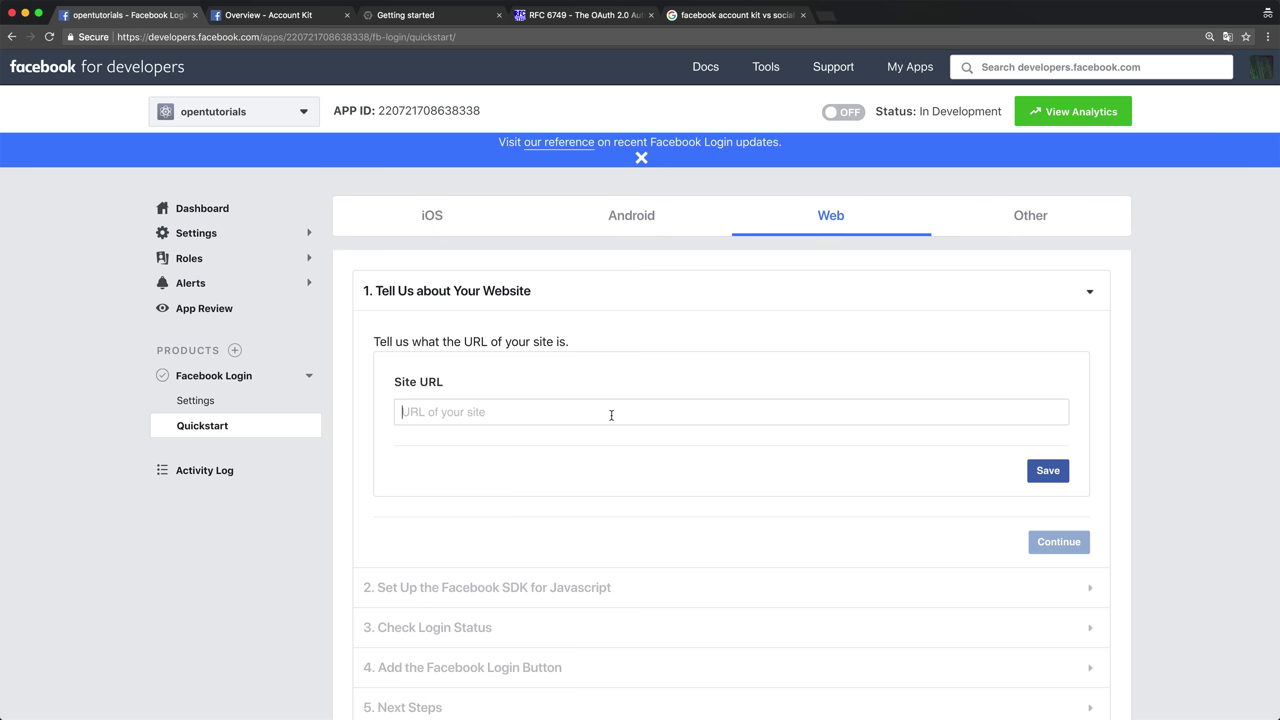
text(opentutorials.org)
key(Return)
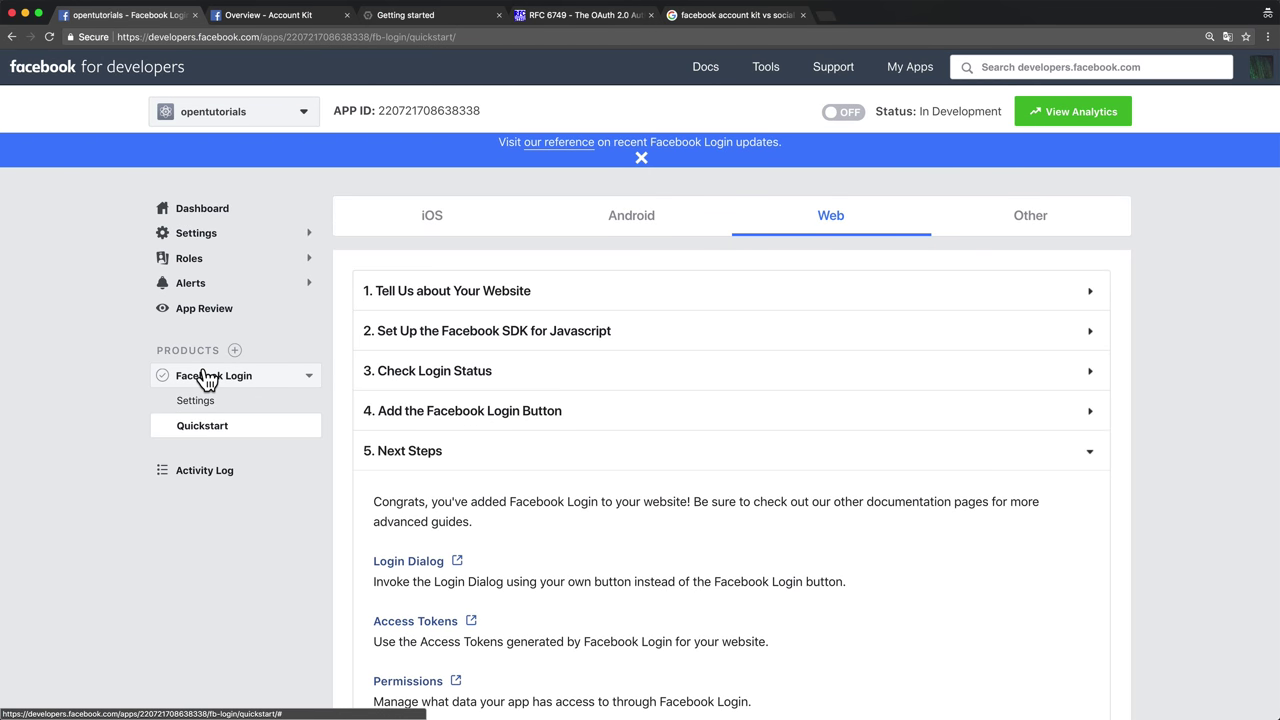
click(203, 402)
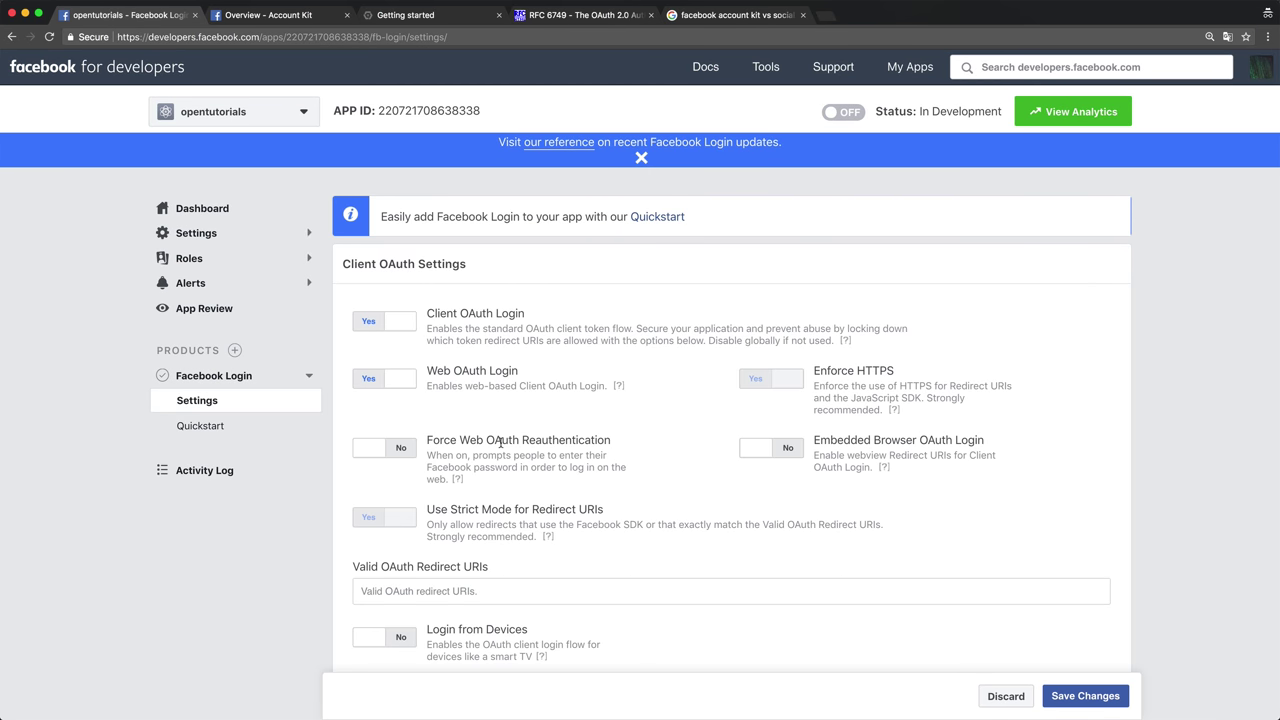
scroll(500, 443, down, 10)
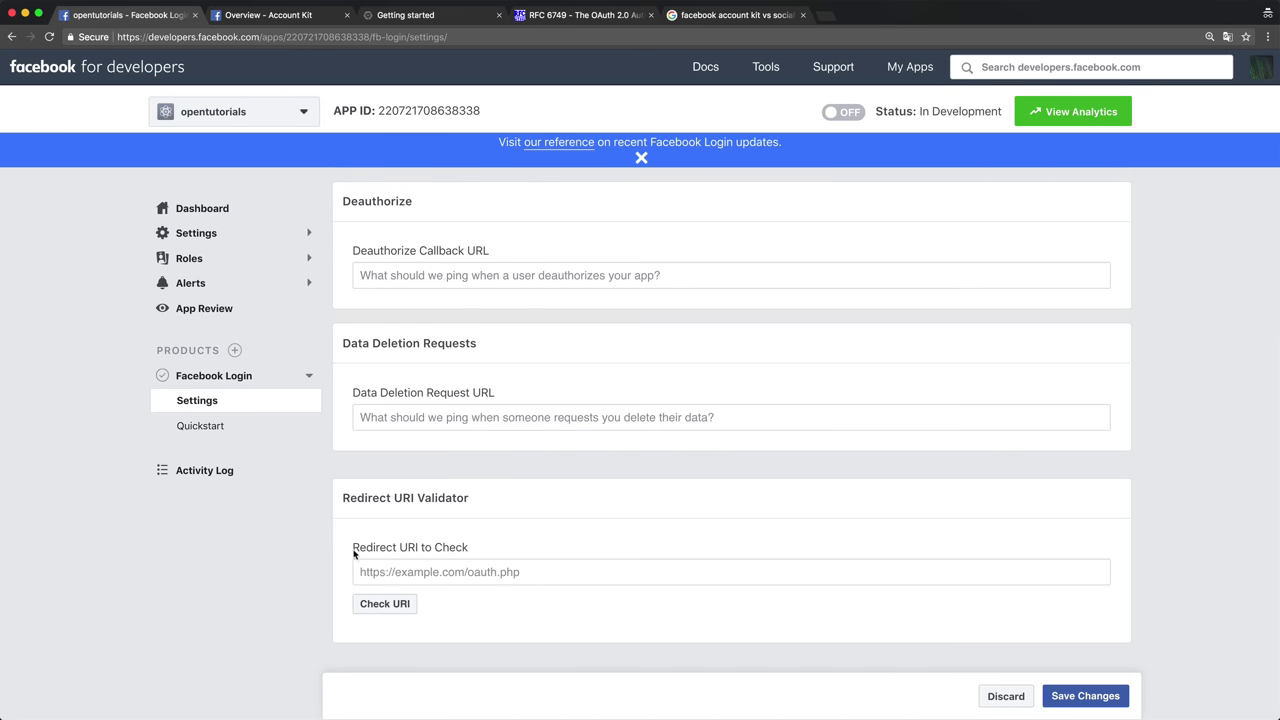
click(449, 574)
text(http://)
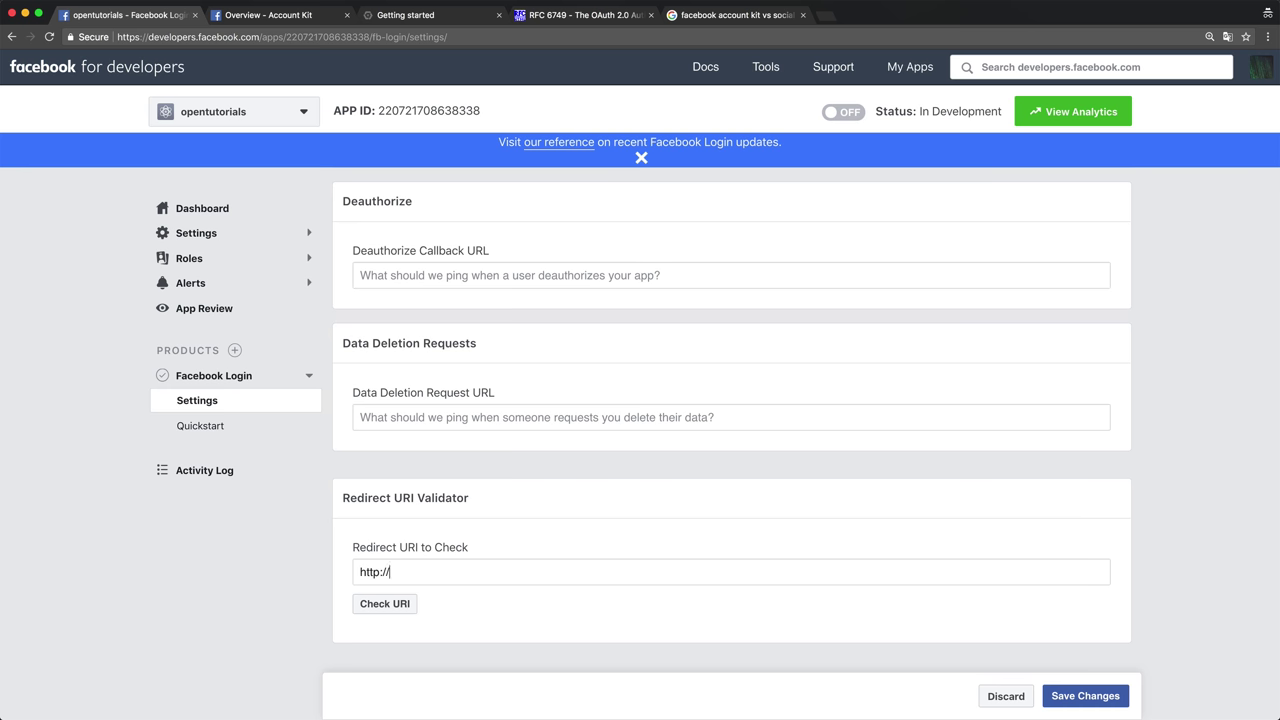
text(clinet)
text(/?)
text(callback)
double_click(403, 572)
click(472, 575)
Open the app's basic settings and examine the App ID and App Secret fields
click(247, 236)
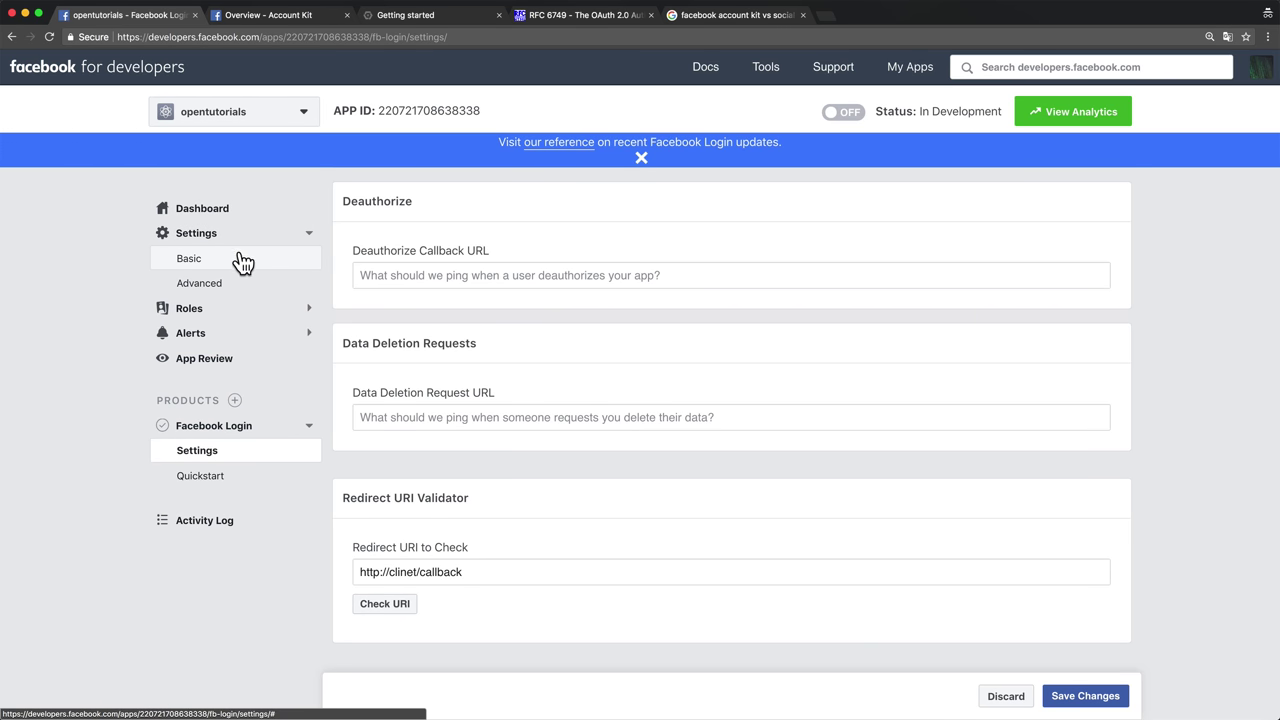
click(243, 262)
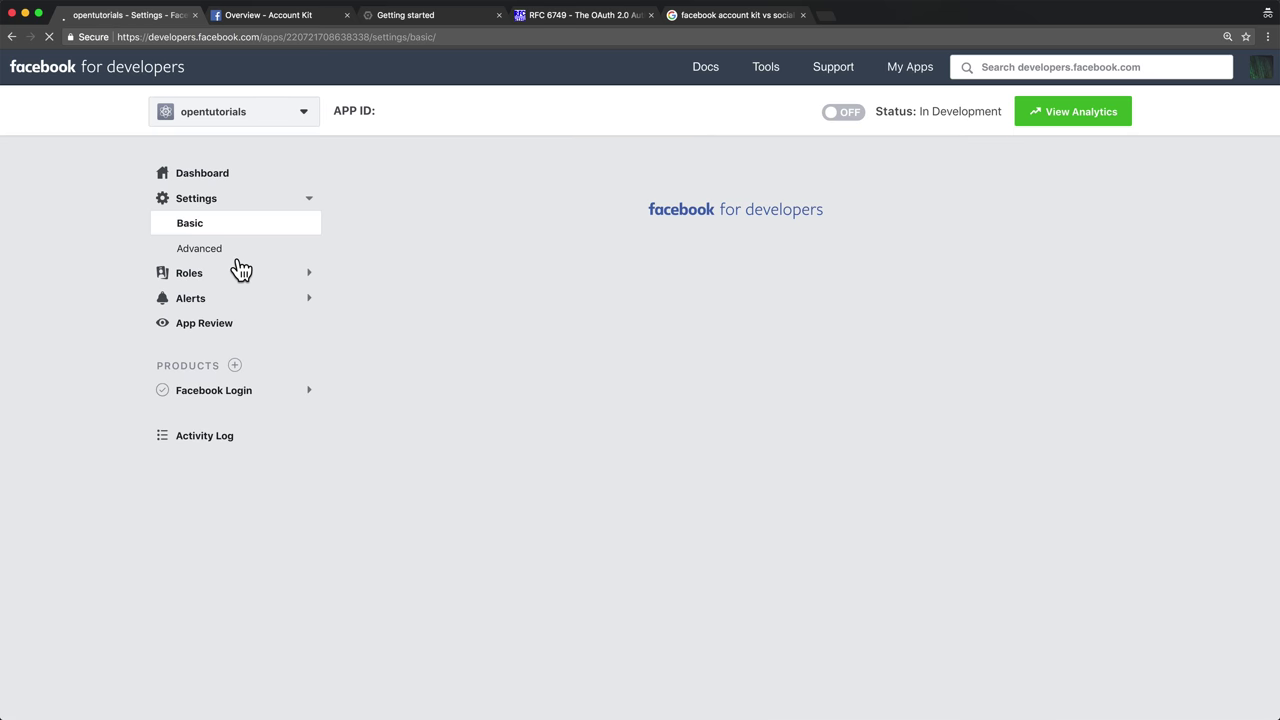
double_click(448, 213)
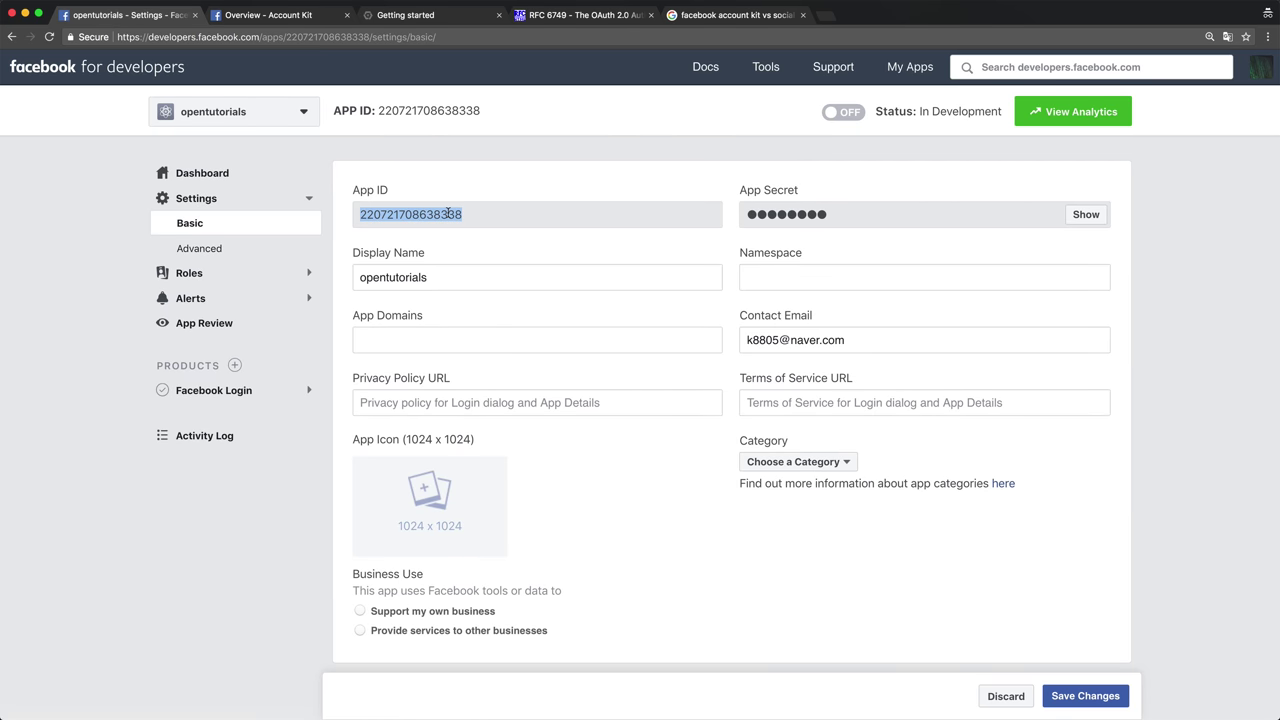
click(799, 214)
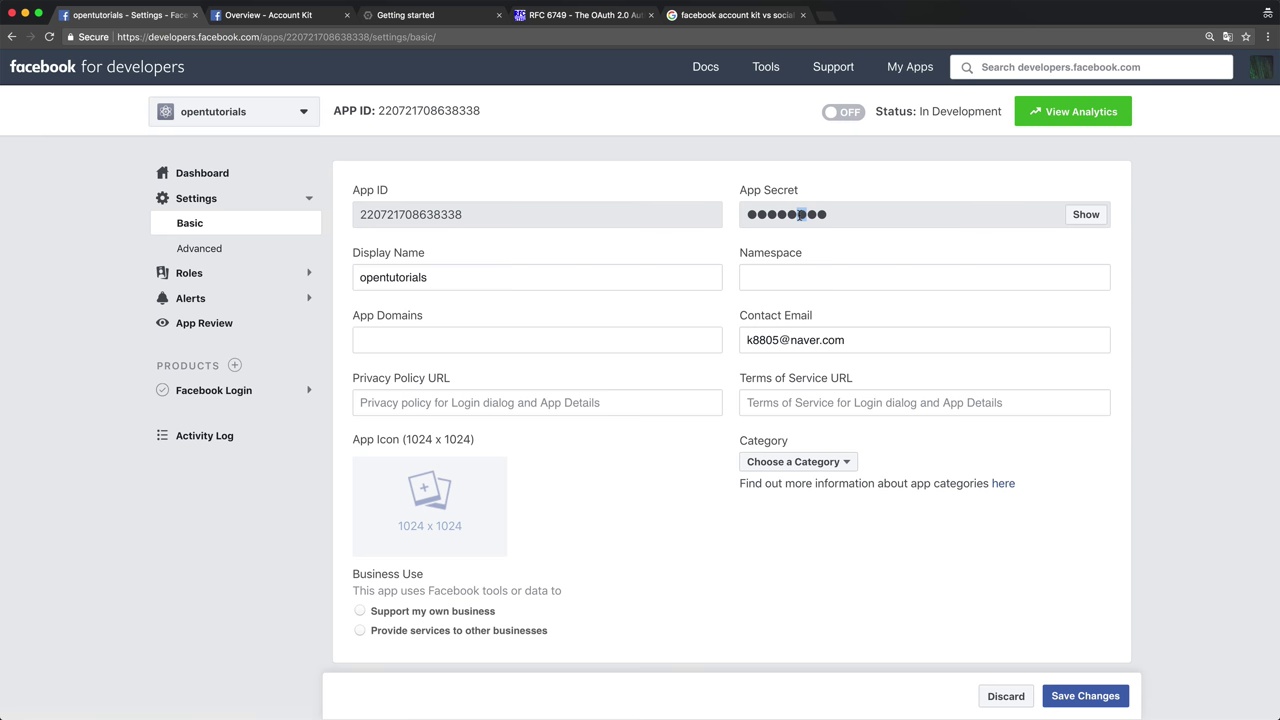
Switch to Google Cloud Platform and create a new project named "opentutorials"
key(super+3)
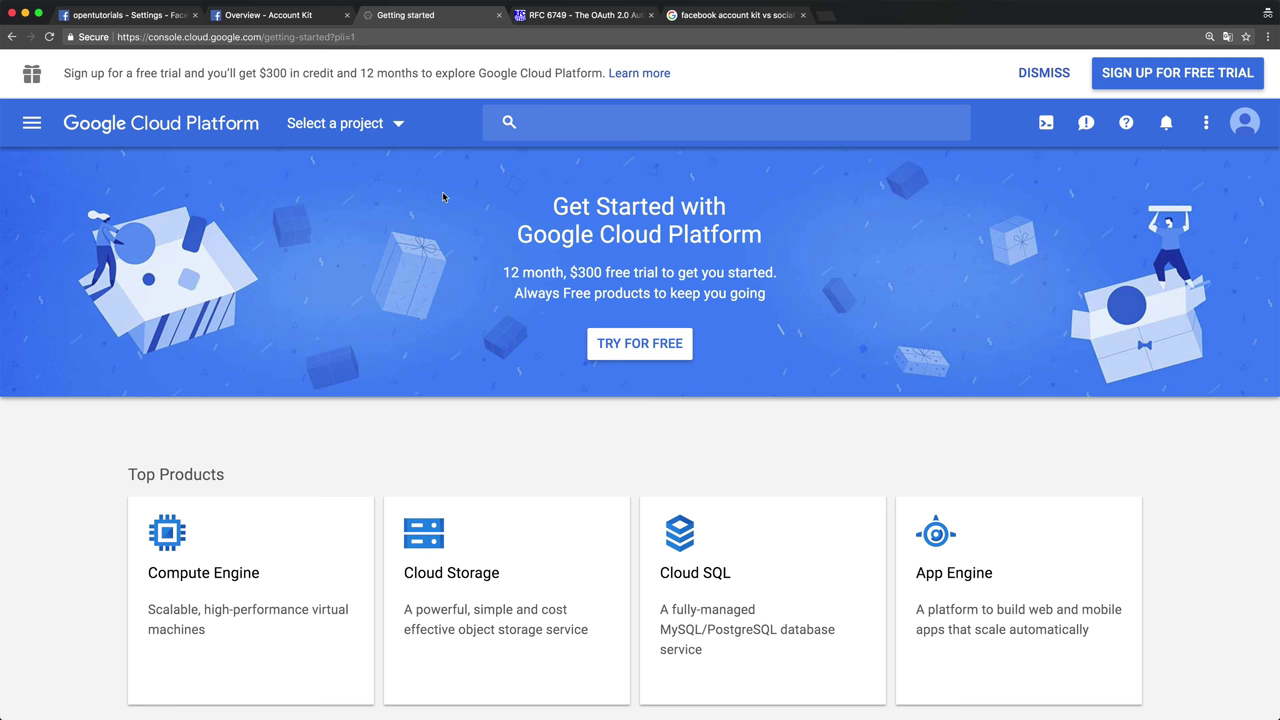
click(398, 141)
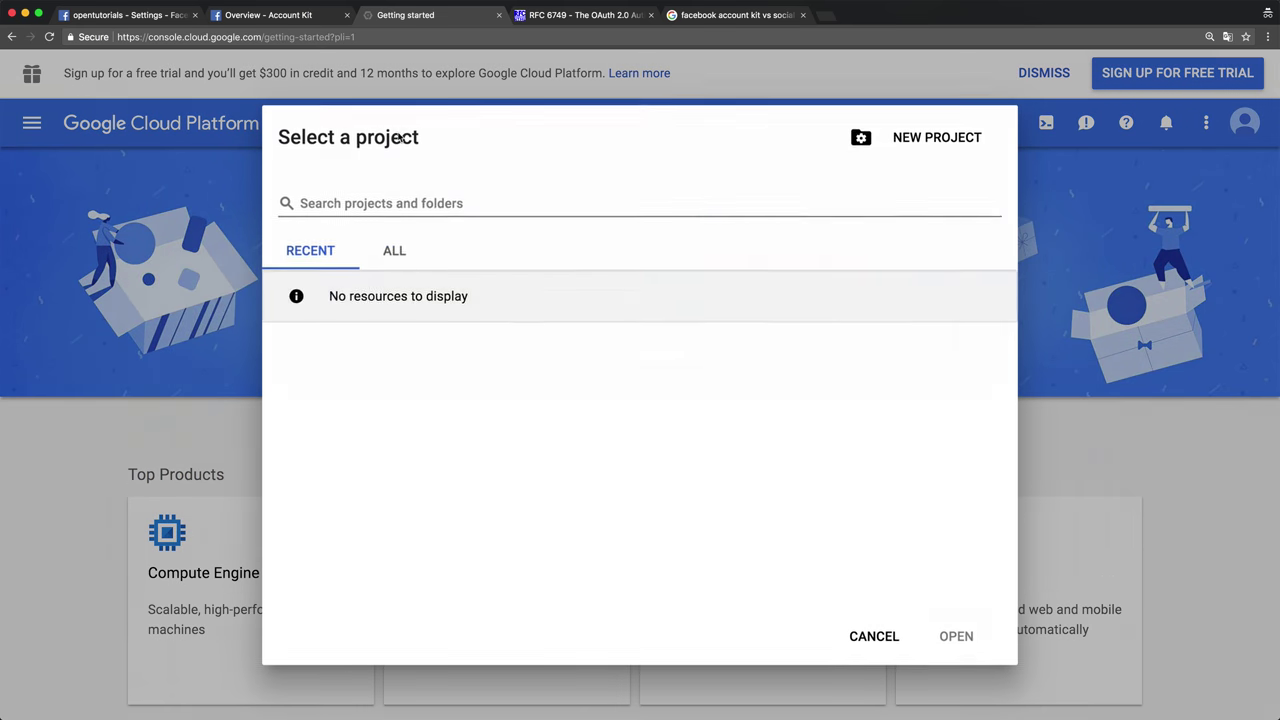
click(393, 250)
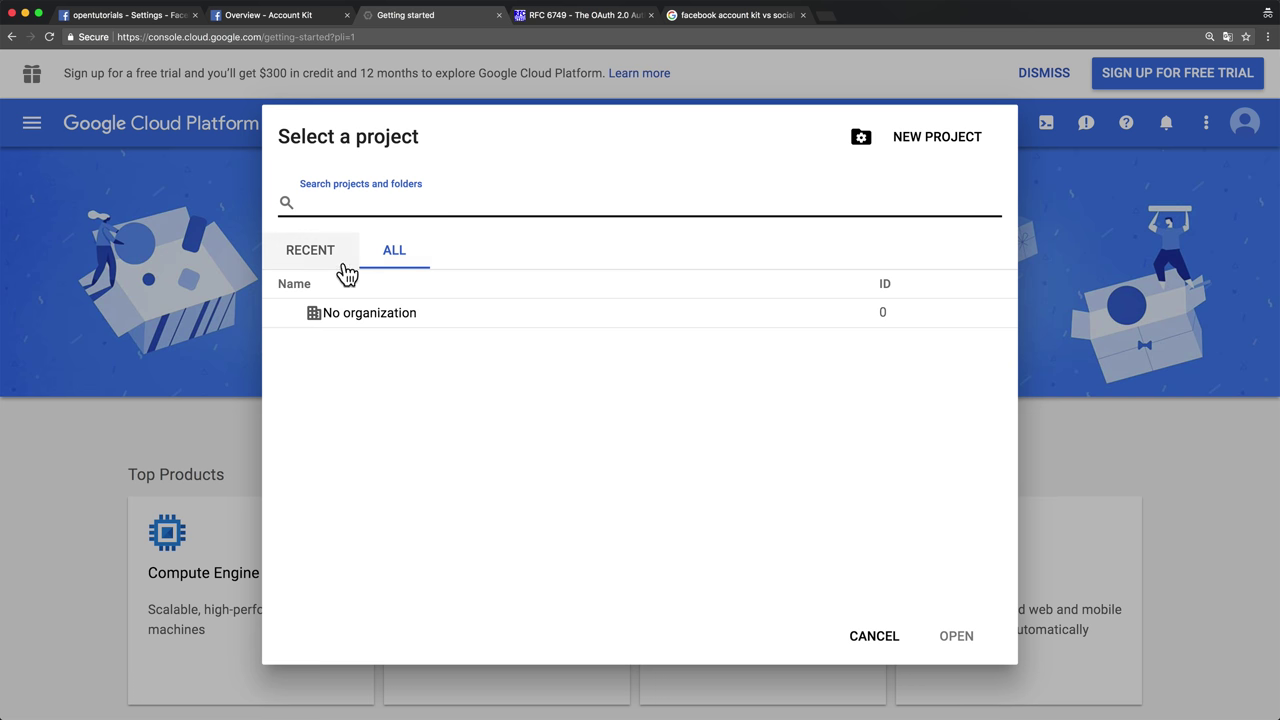
click(910, 158)
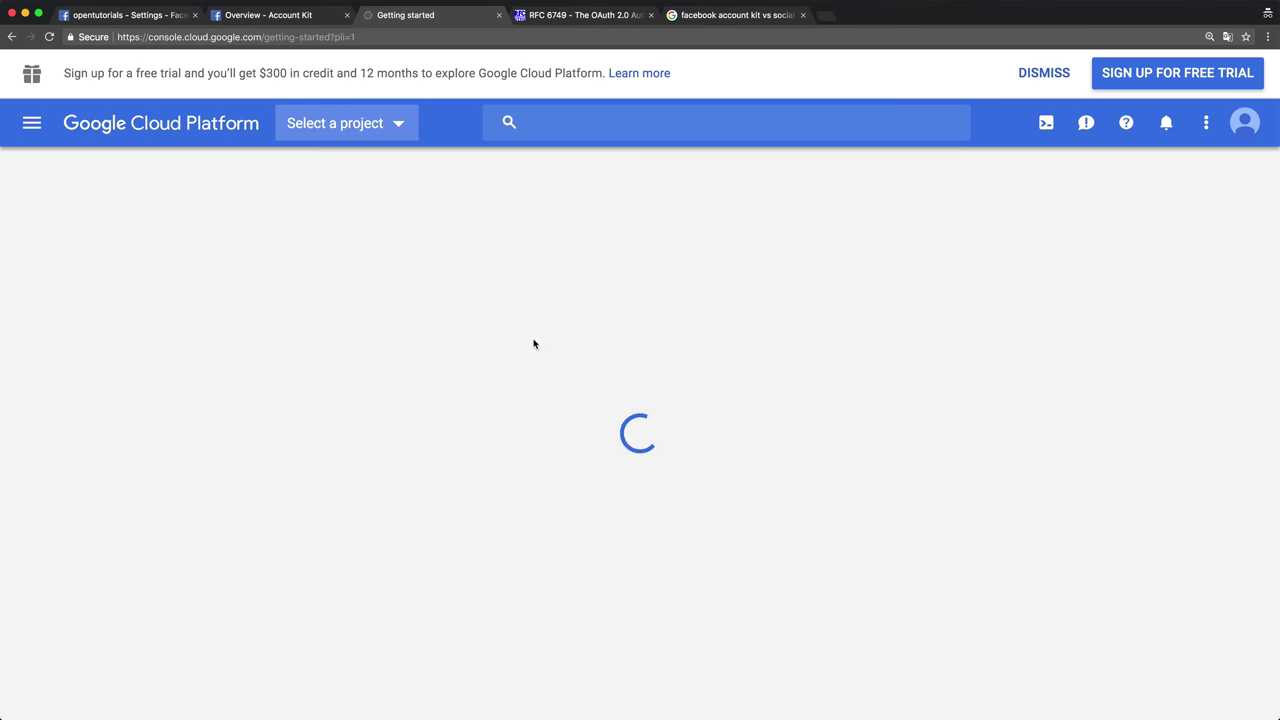
text(opentutorials)
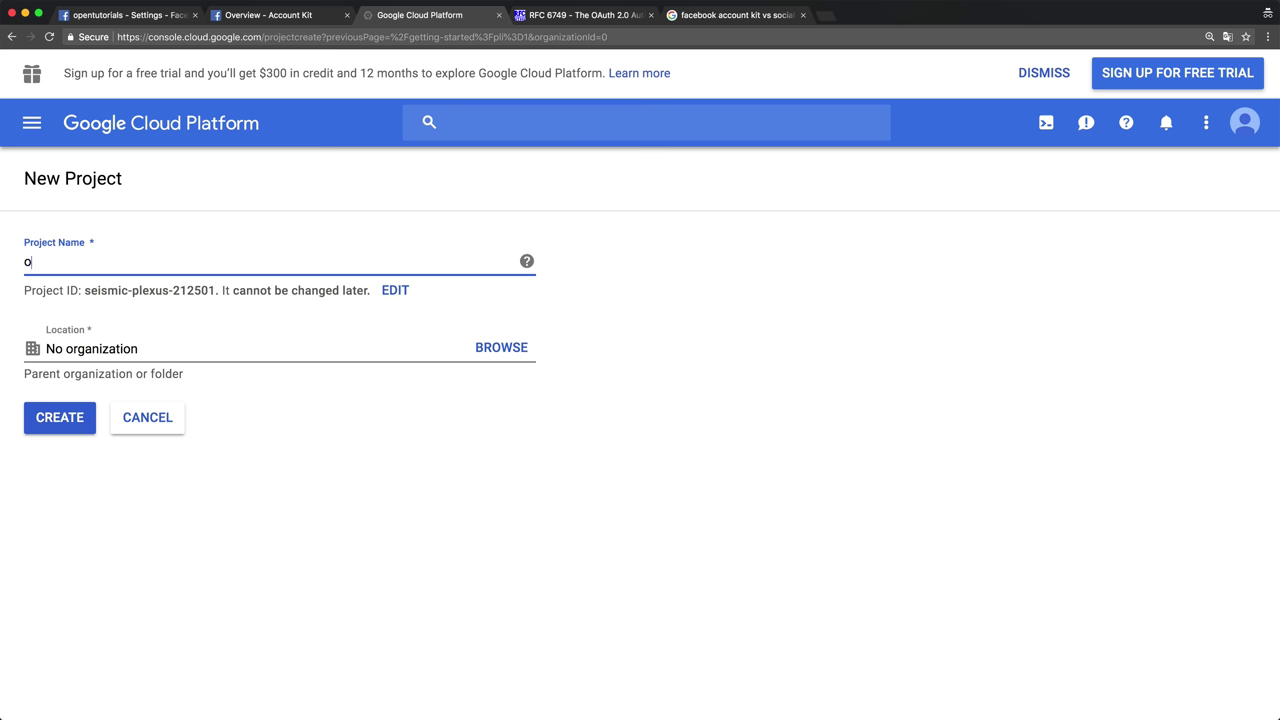
click(72, 425)
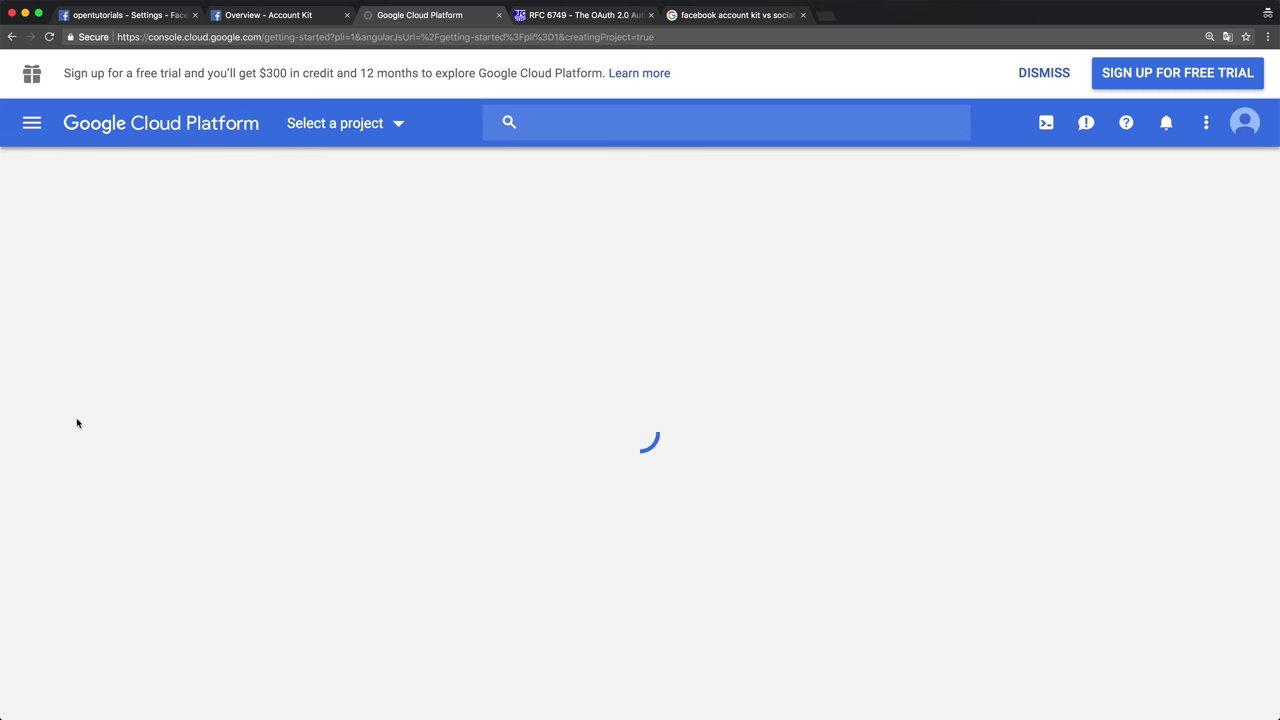
Check which project is selected in the project list and leave the selection as it is
scroll(425, 409, down, 4)
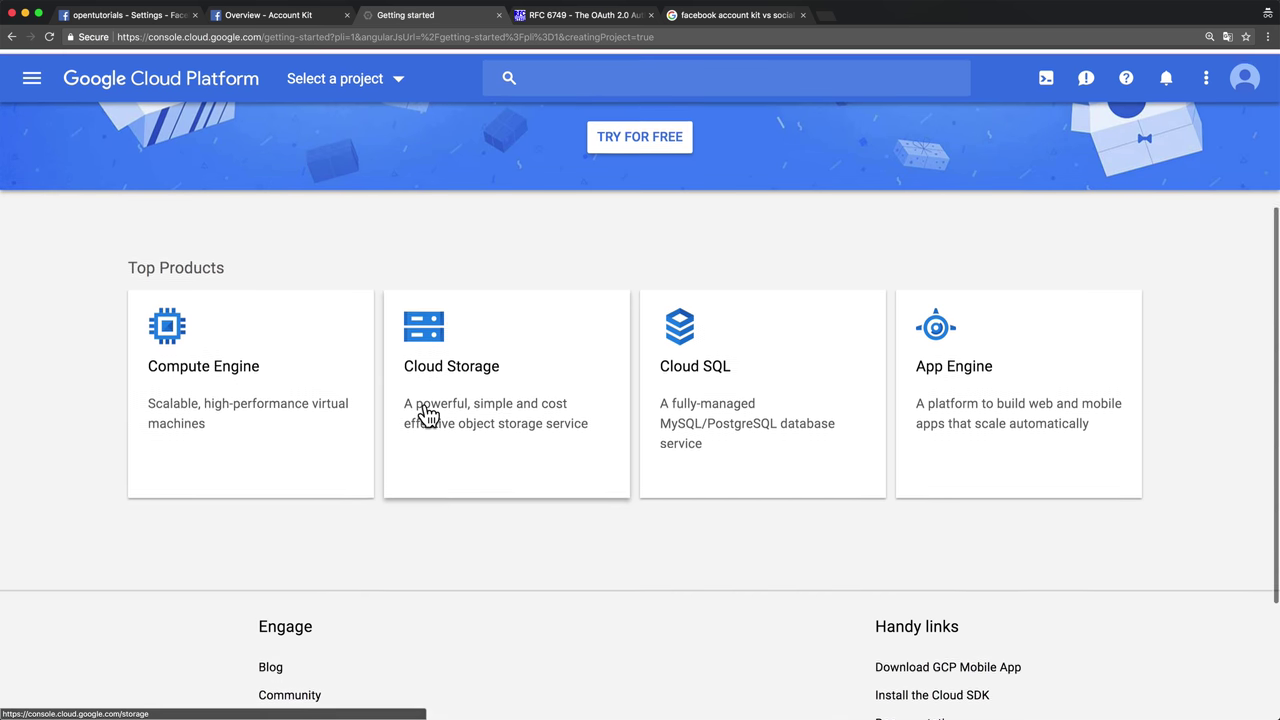
scroll(425, 409, up, 4)
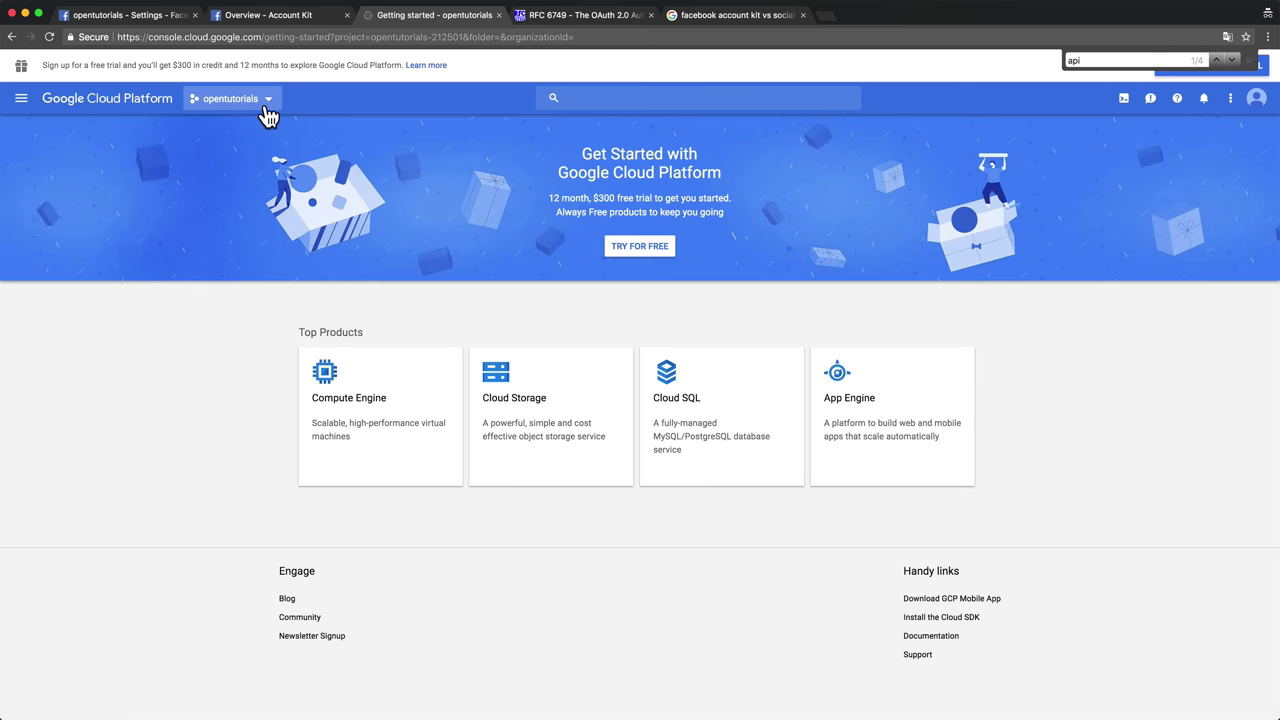
click(265, 99)
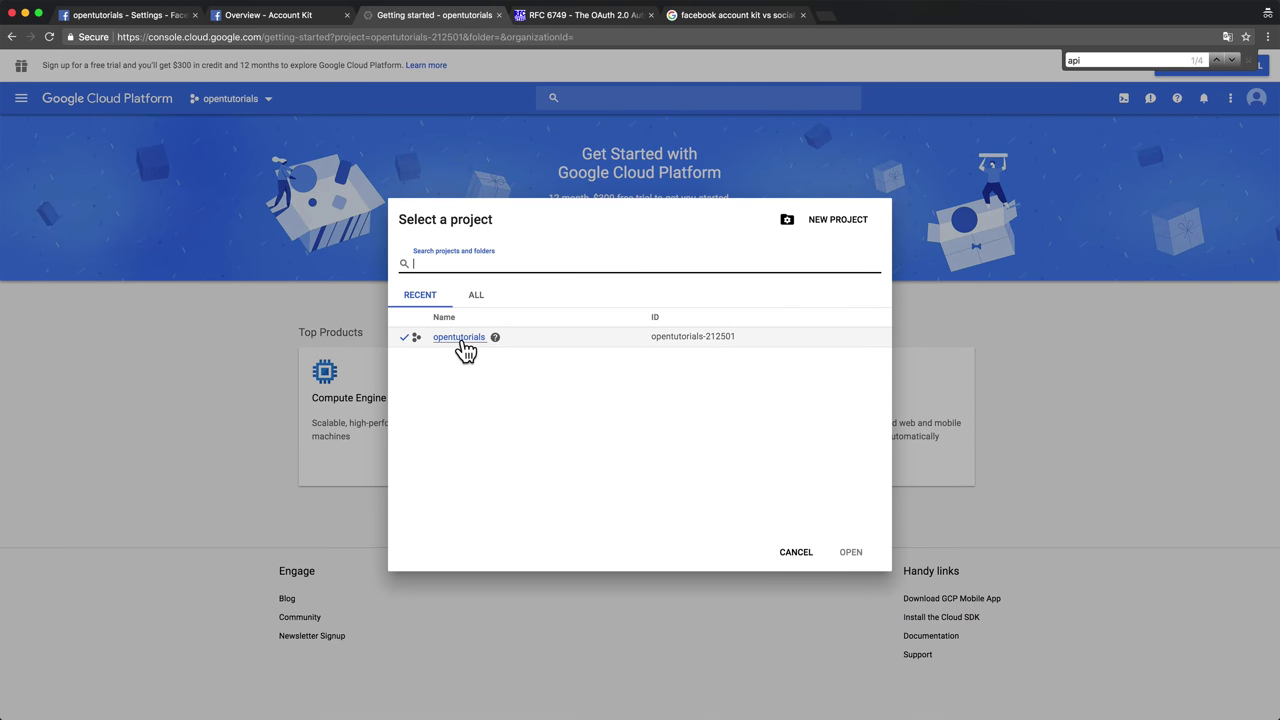
click(792, 552)
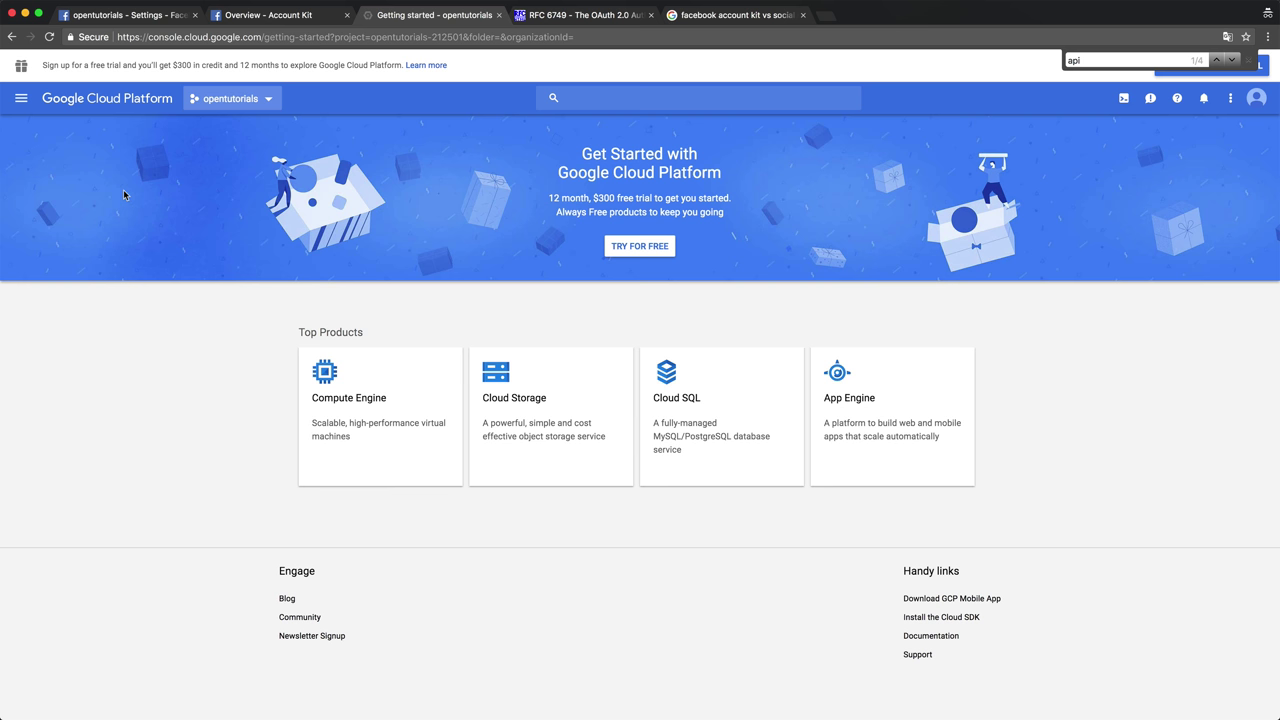
Open the project's APIs & Services credentials and start creating an OAuth client ID
click(21, 98)
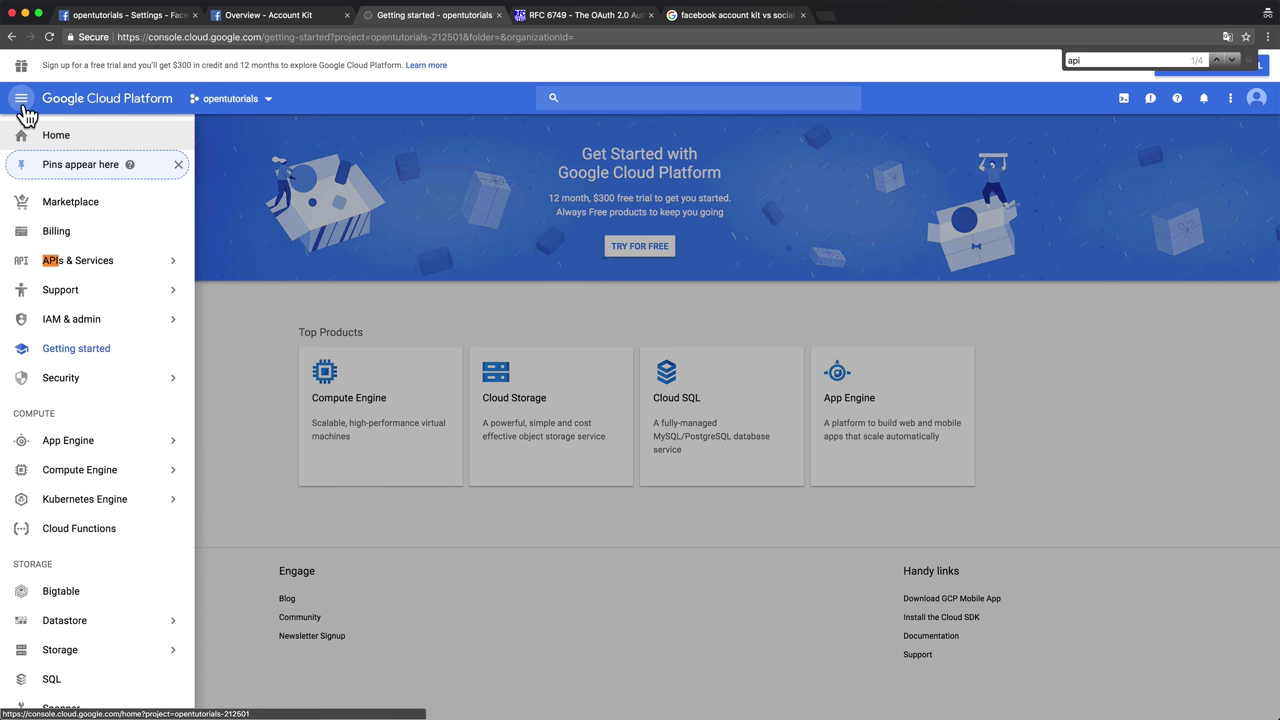
mouse_move(86, 268)
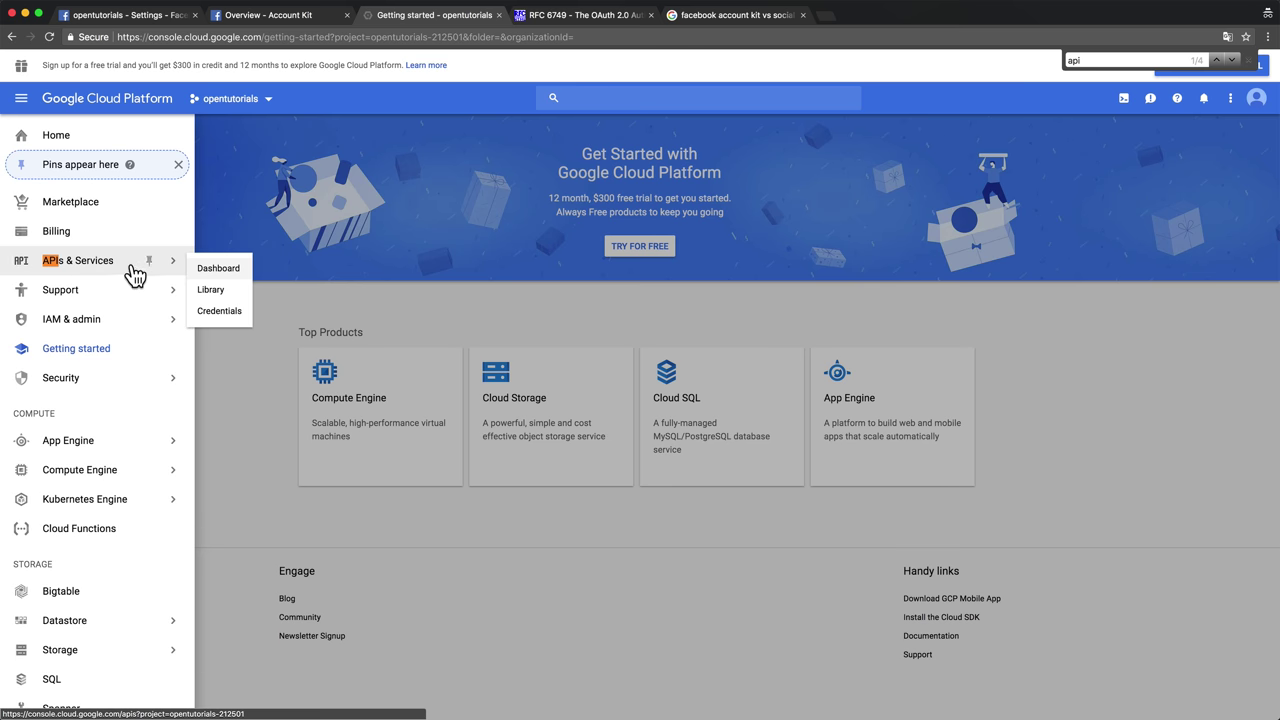
click(117, 268)
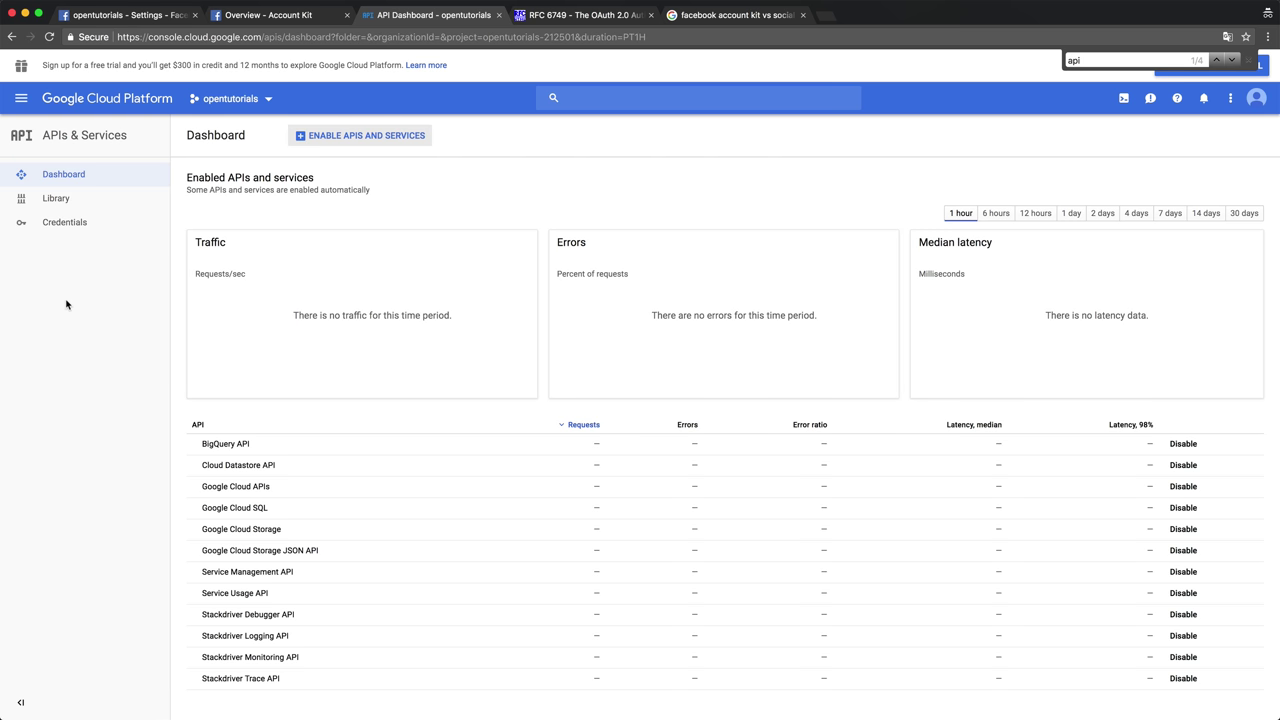
click(70, 243)
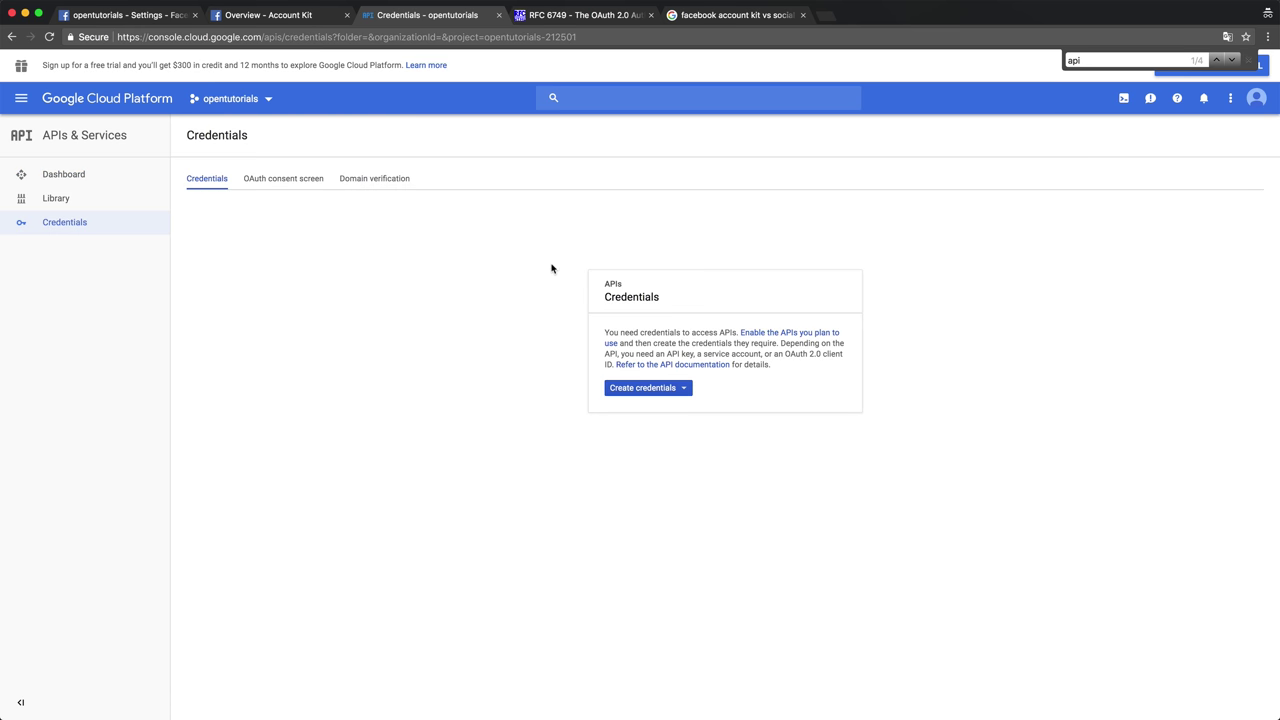
click(656, 400)
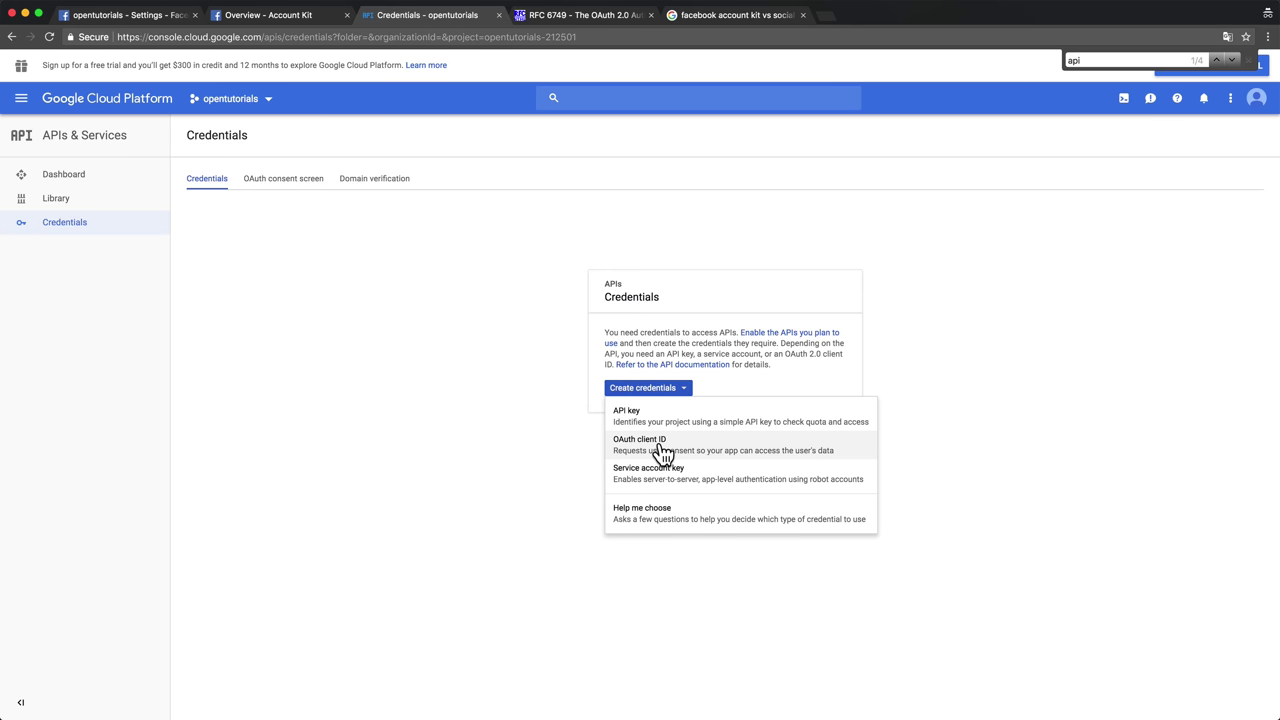
scroll(663, 455, up, 5)
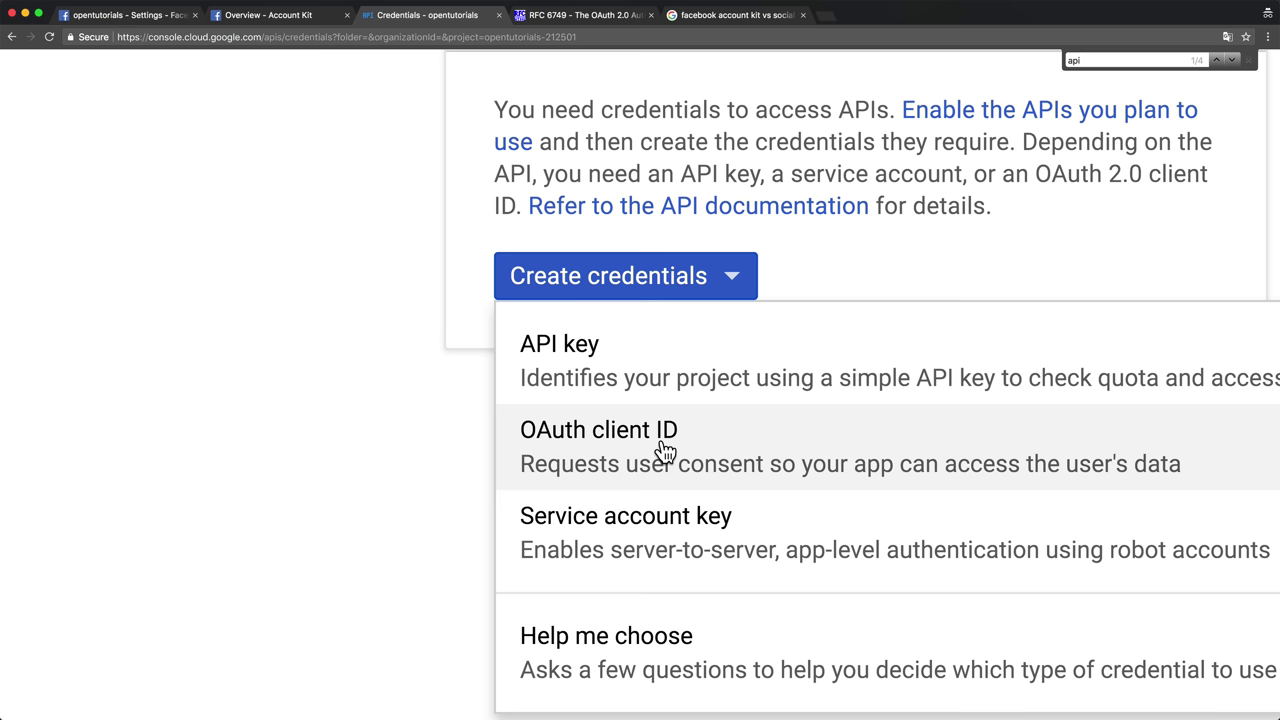
click(665, 452)
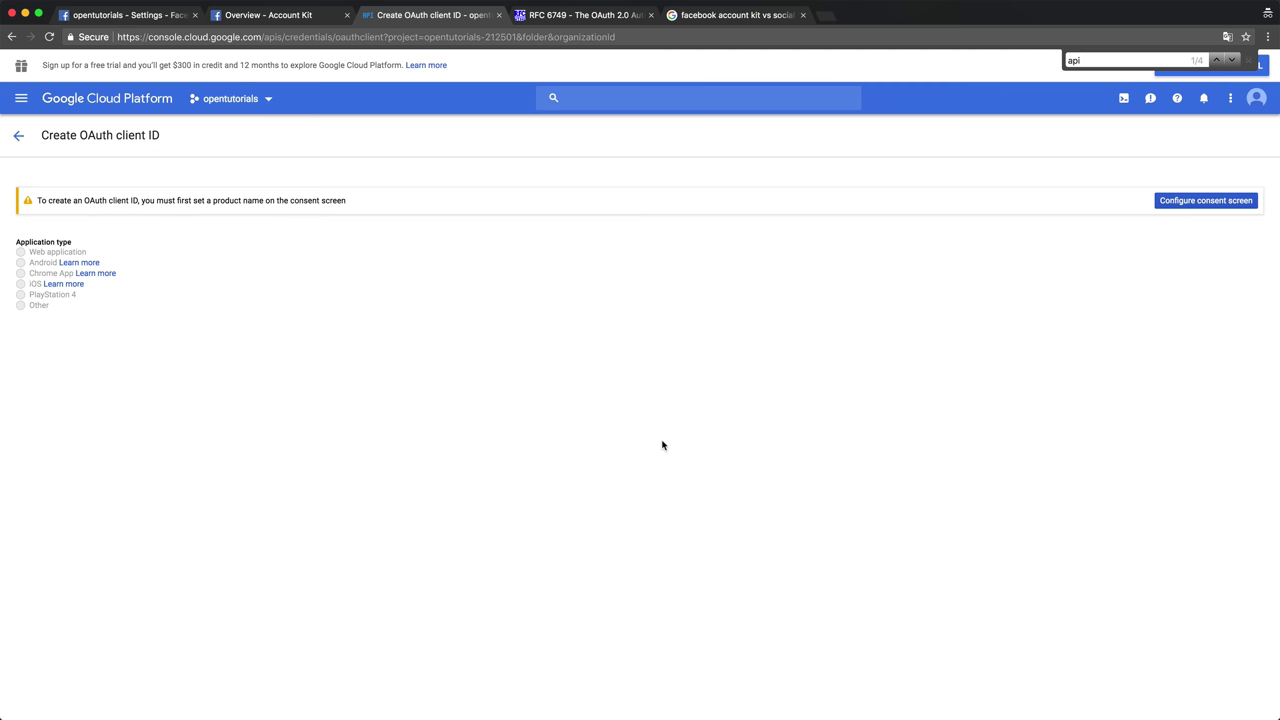
Configure the OAuth consent screen with the product name "opentutorials" and save it
key(super+equal)
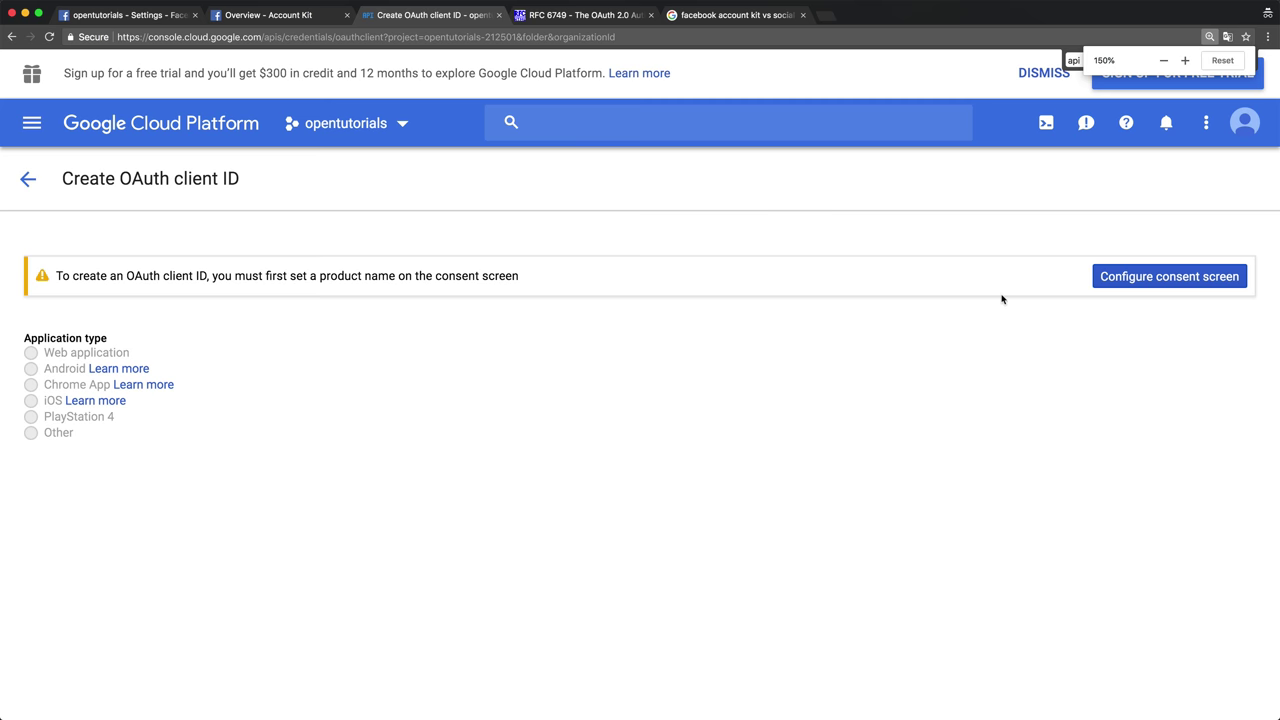
click(1121, 293)
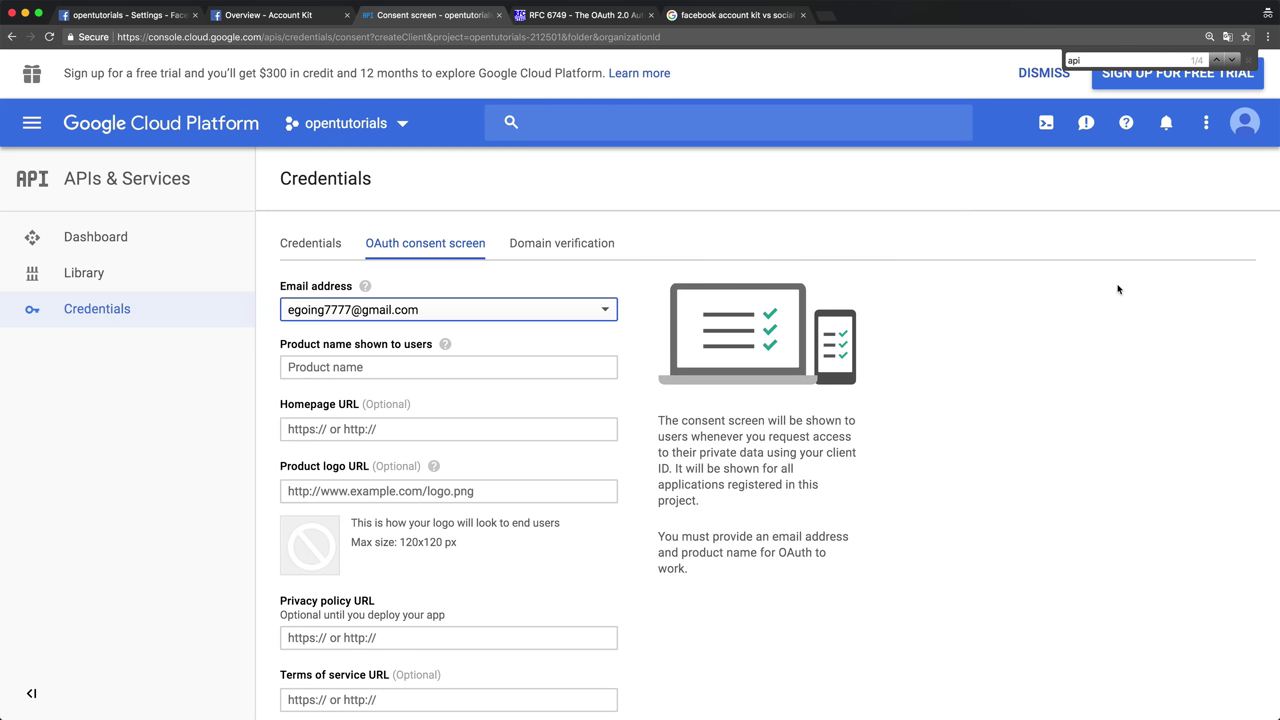
click(508, 362)
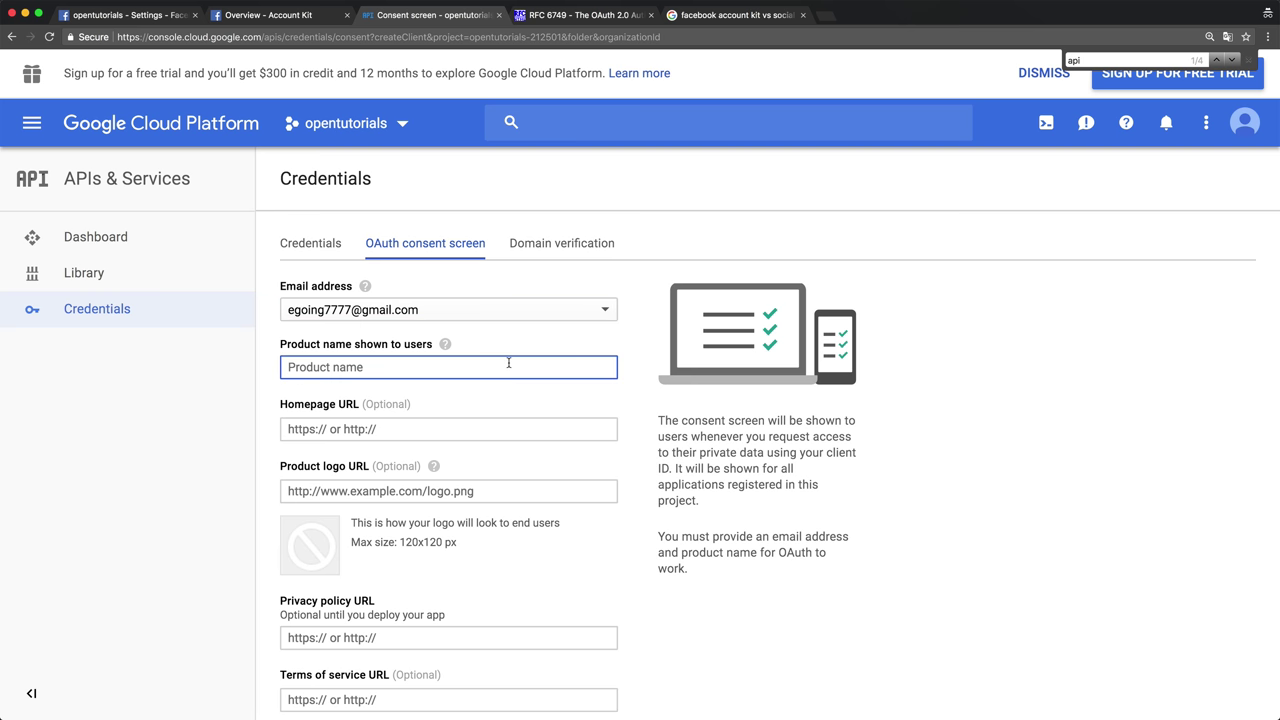
text(opentutorials)
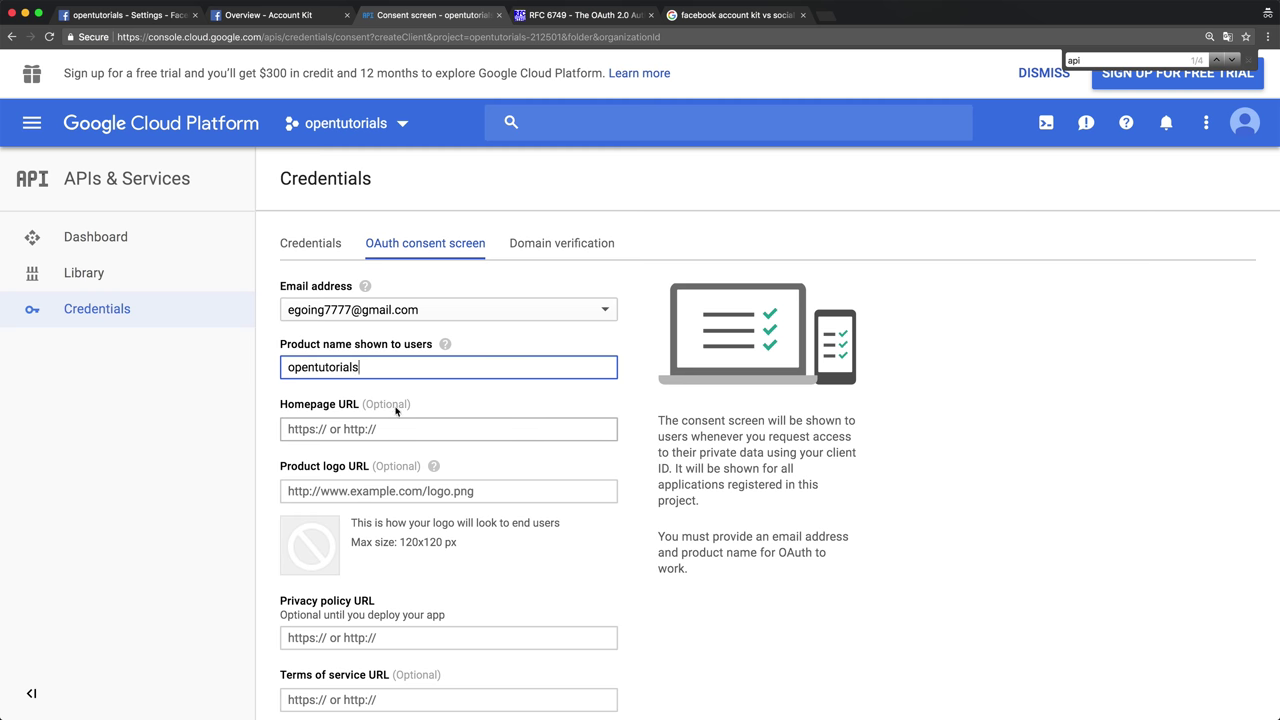
scroll(393, 479, down, 1)
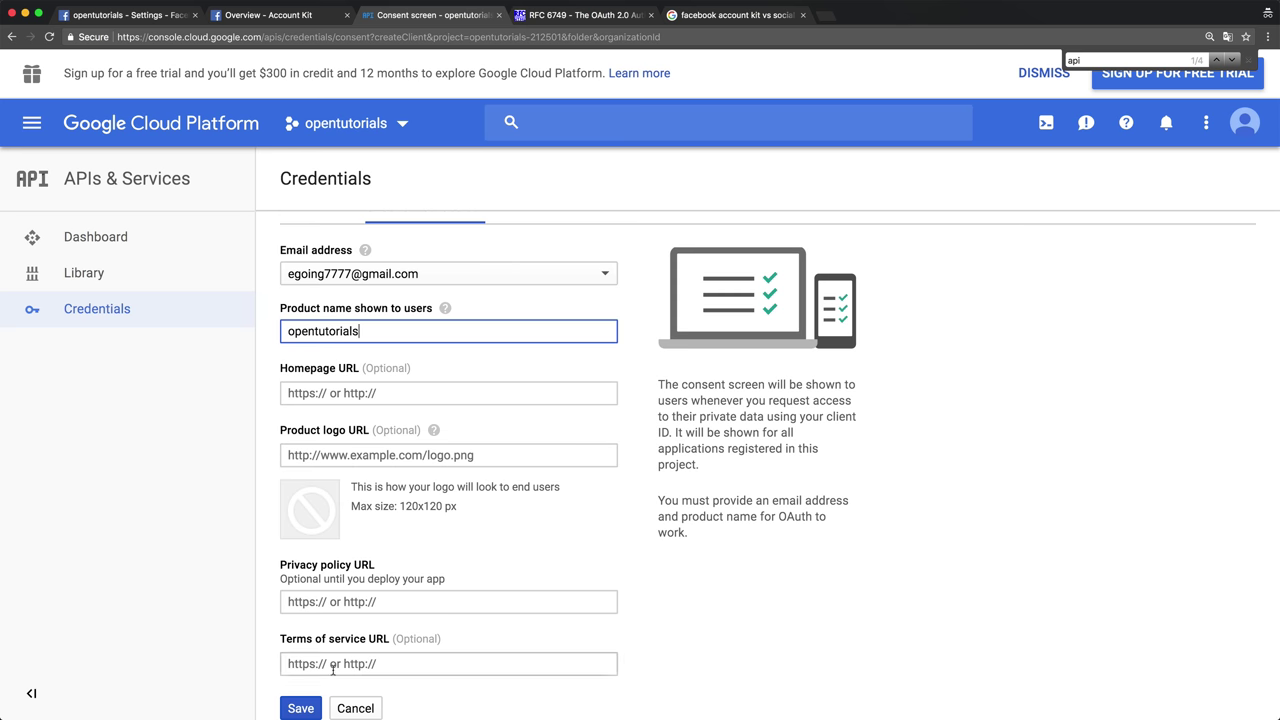
click(384, 600)
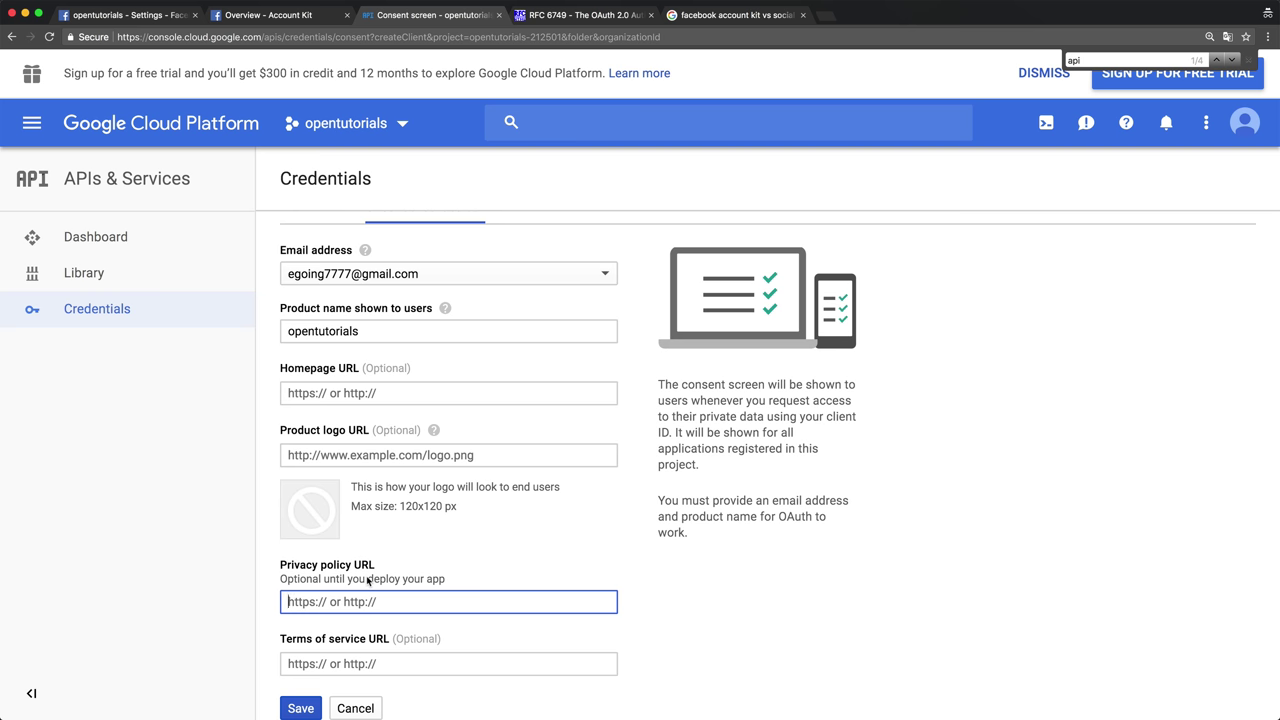
click(300, 709)
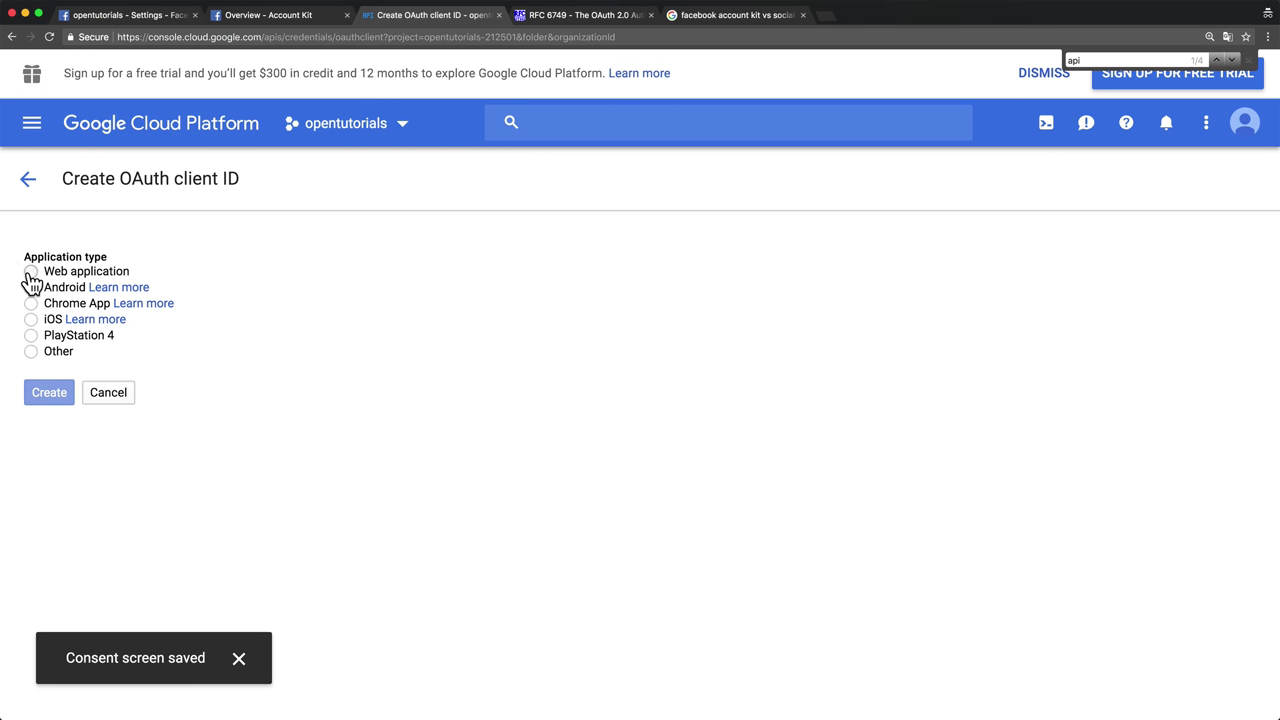
Set the OAuth client's application type to Web application and name it "opentutorials"
click(31, 274)
triple_click(199, 413)
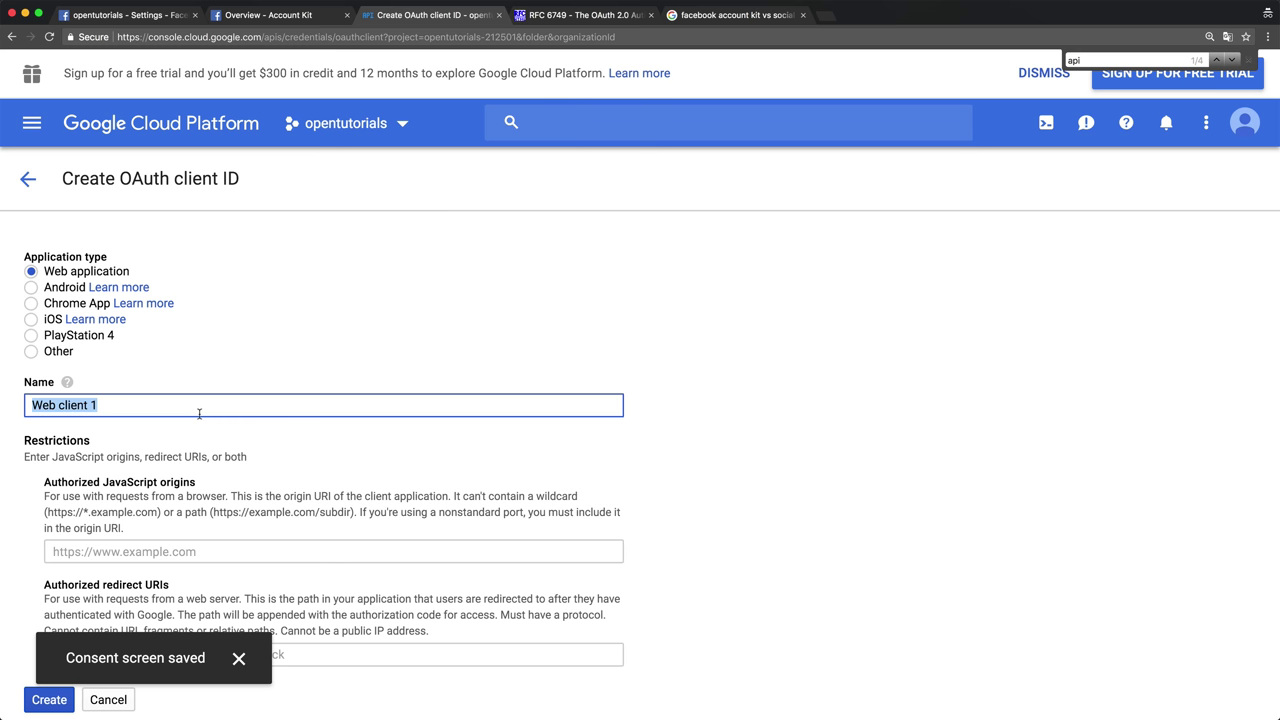
text(opentutorials)
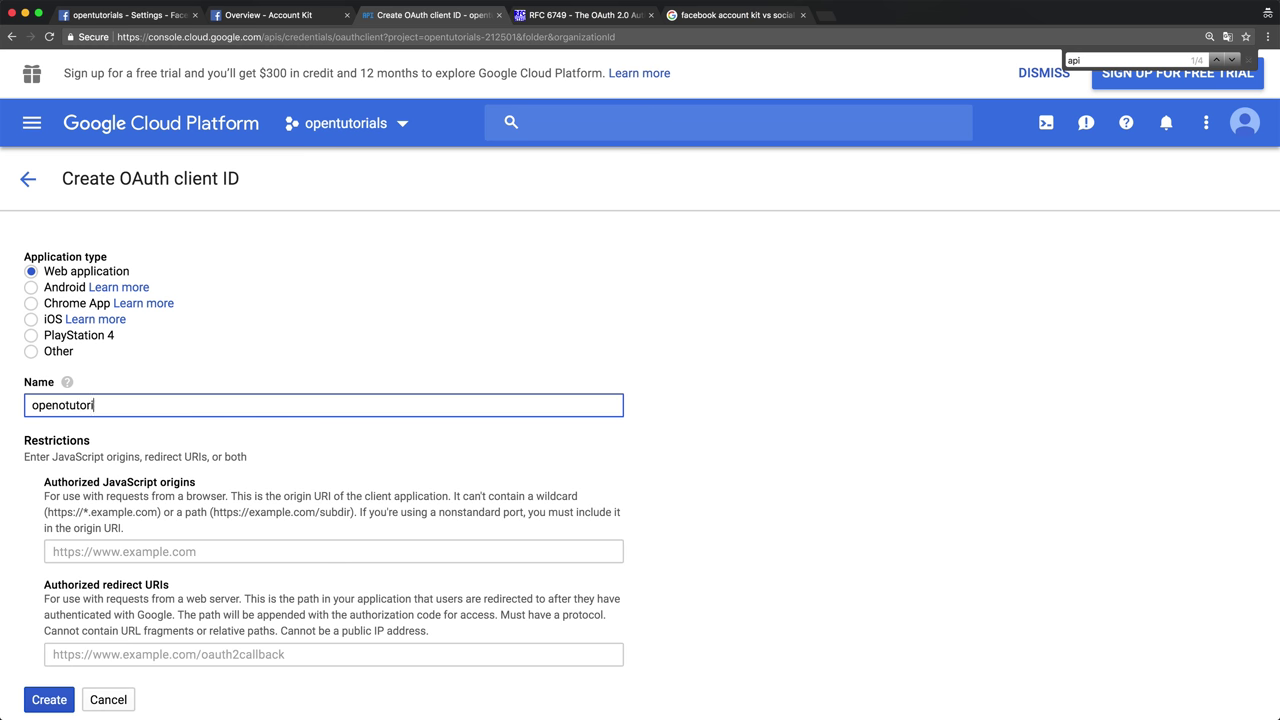
key(super+a)
text(opentutorial)
click(143, 652)
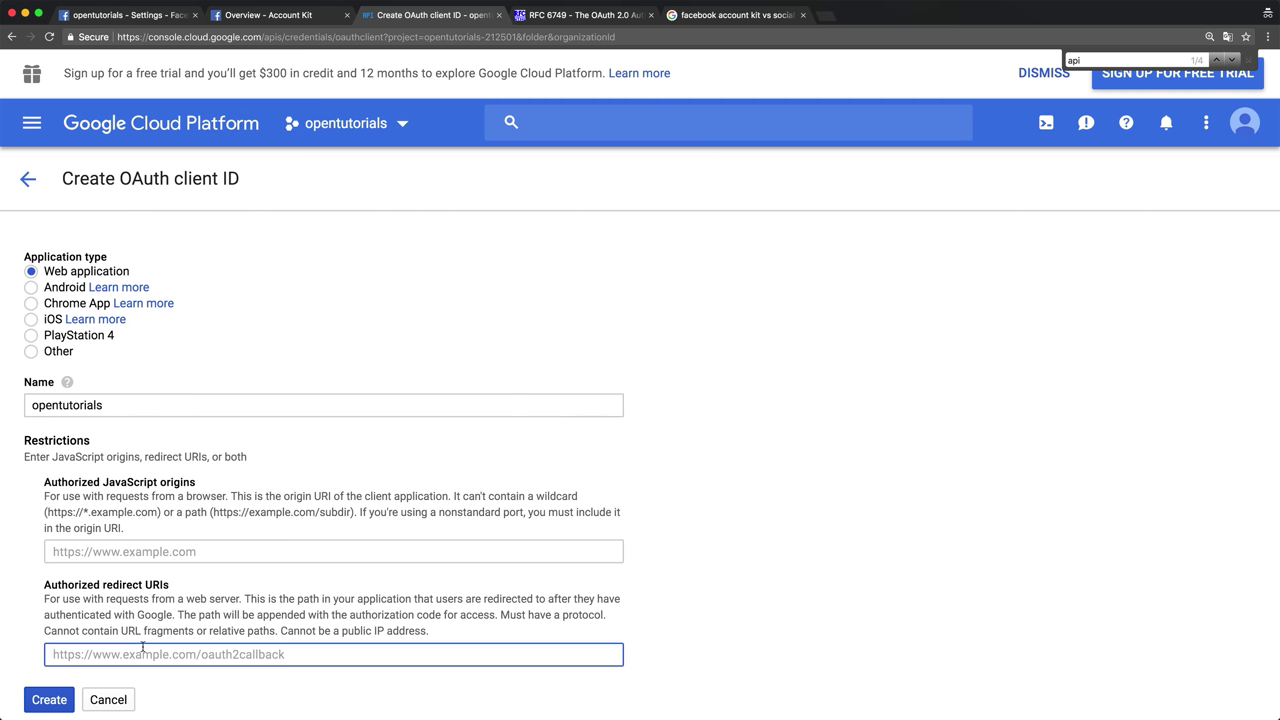
text(http://)
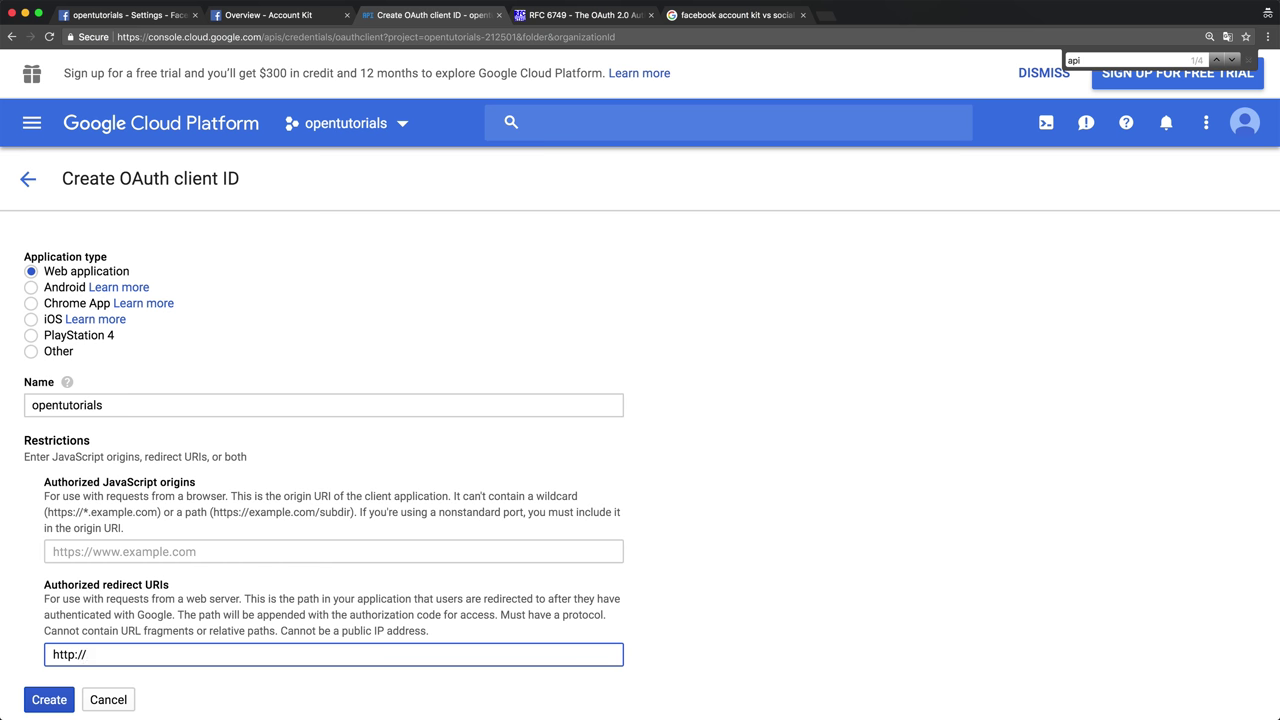
text(client/callback)
click(30, 700)
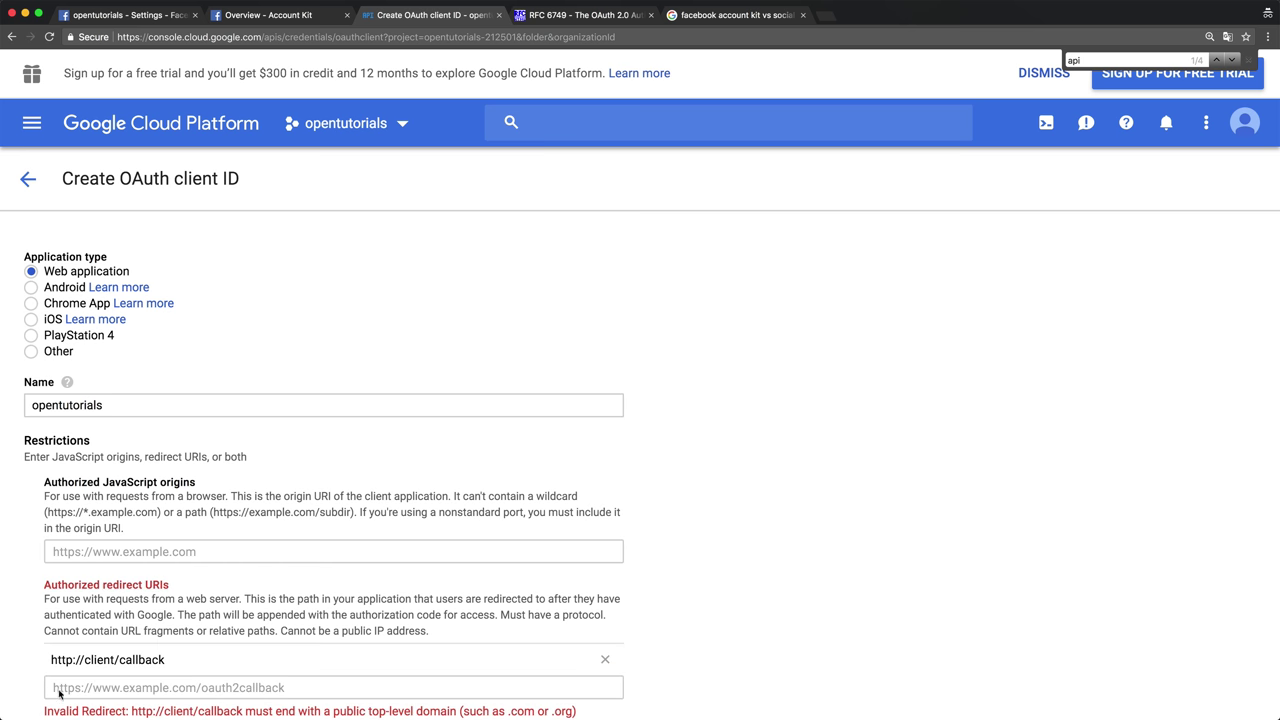
scroll(116, 673, down, 1)
click(166, 645)
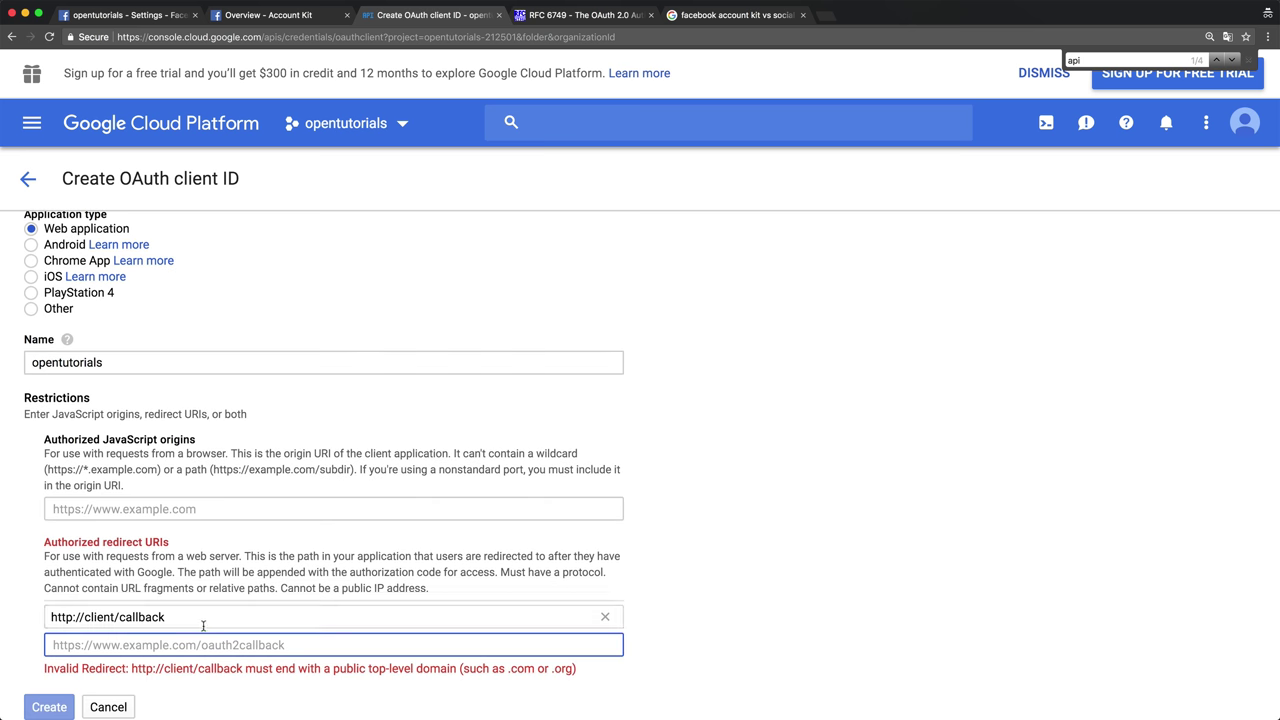
triple_click(169, 617)
click(166, 617)
click(116, 617)
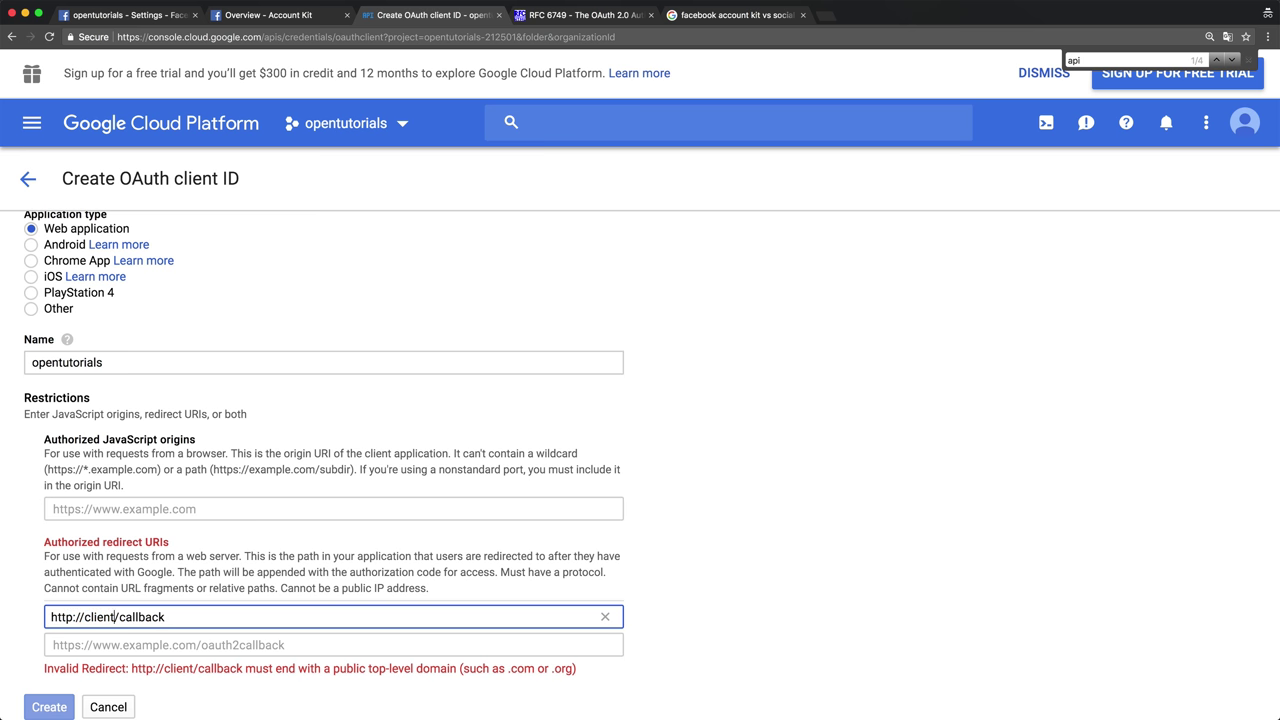
text(.org)
key(Tab)
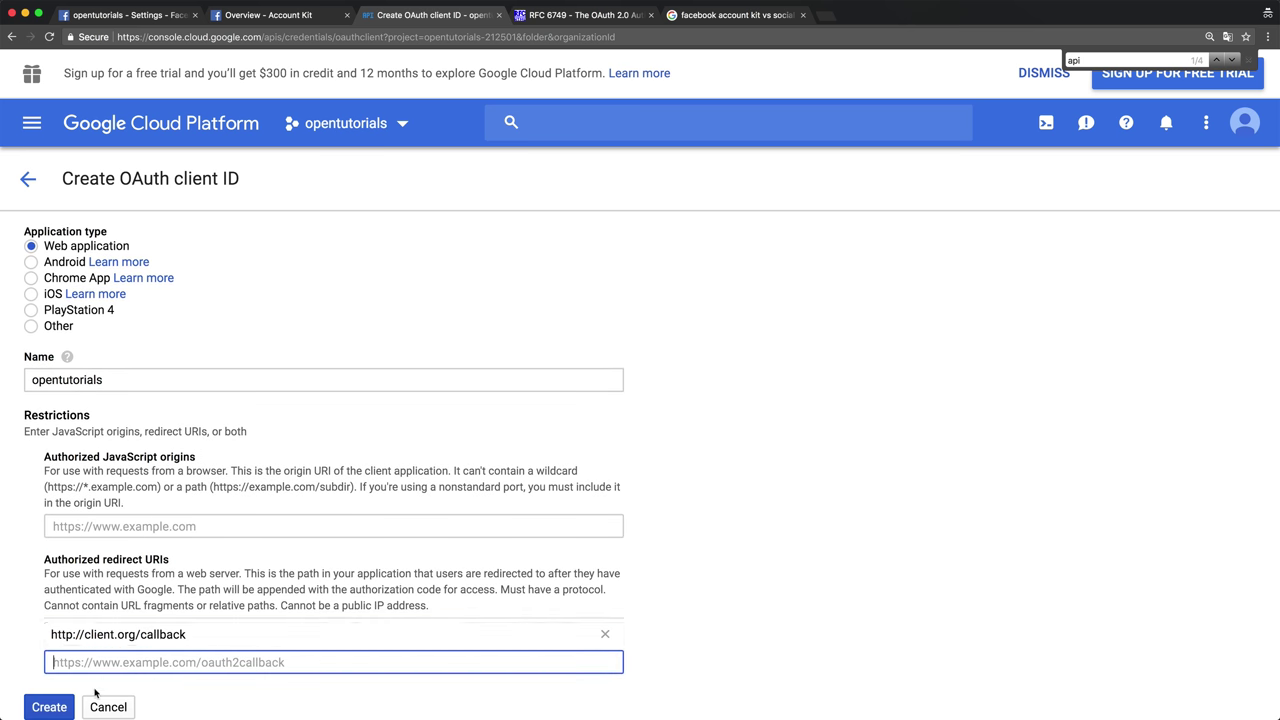
click(59, 707)
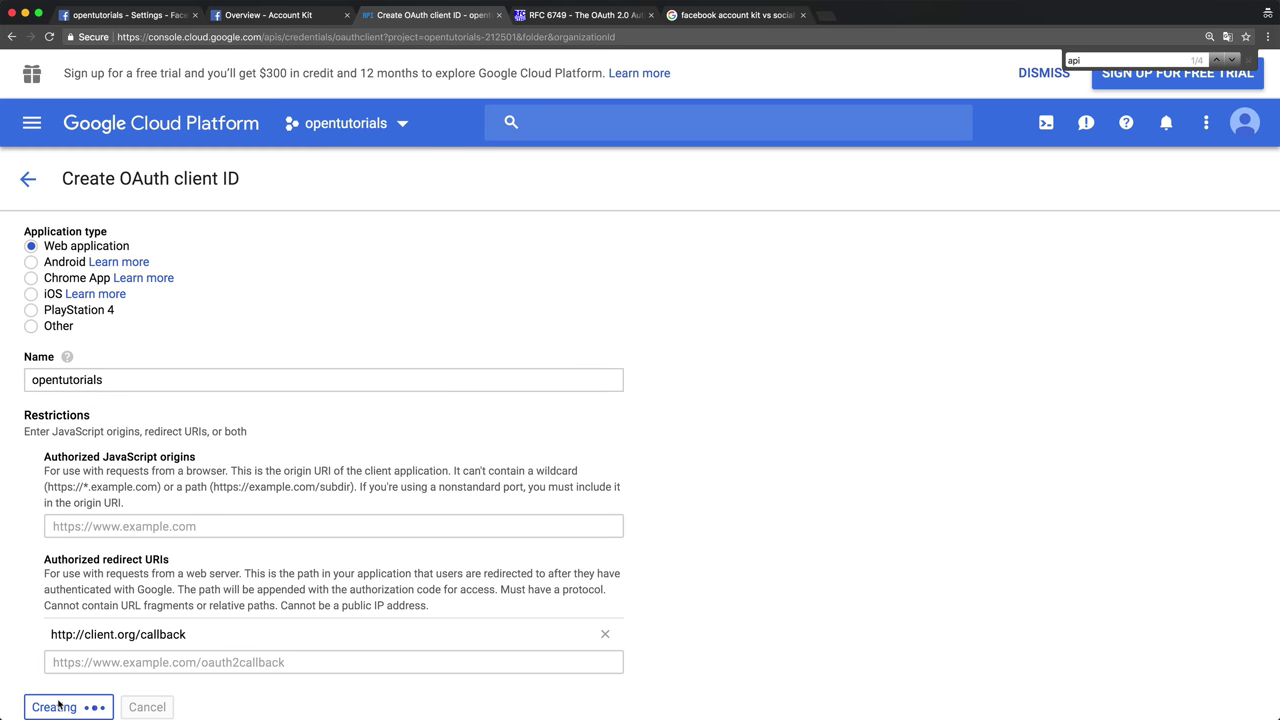